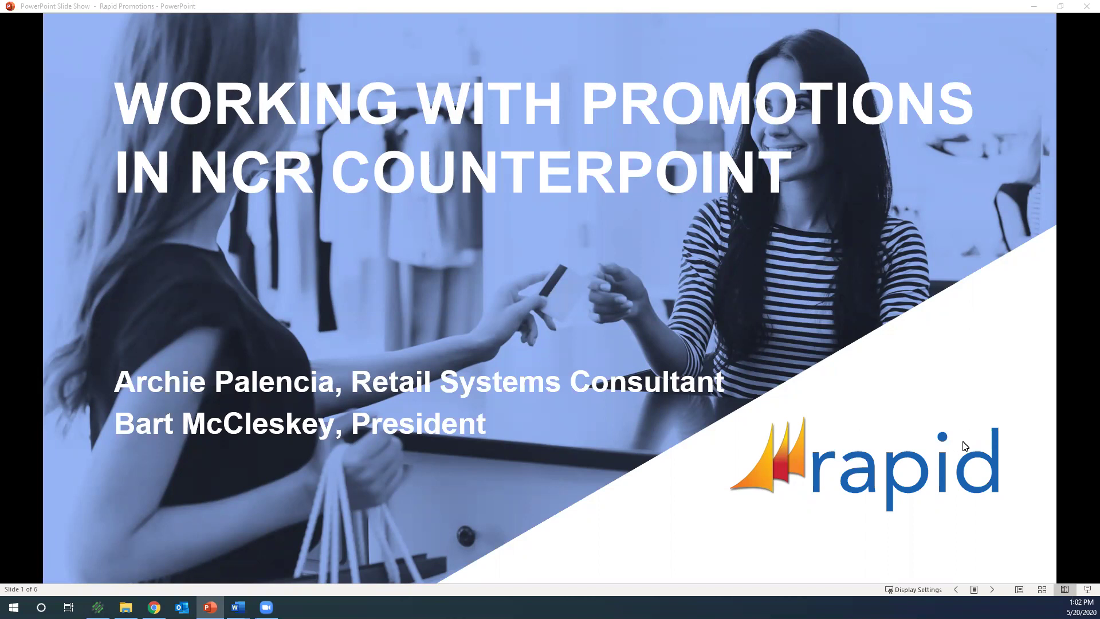
Advance the slide show past the Agenda to slide 3, 6 Promotional Strategies
left_click(1000, 524)
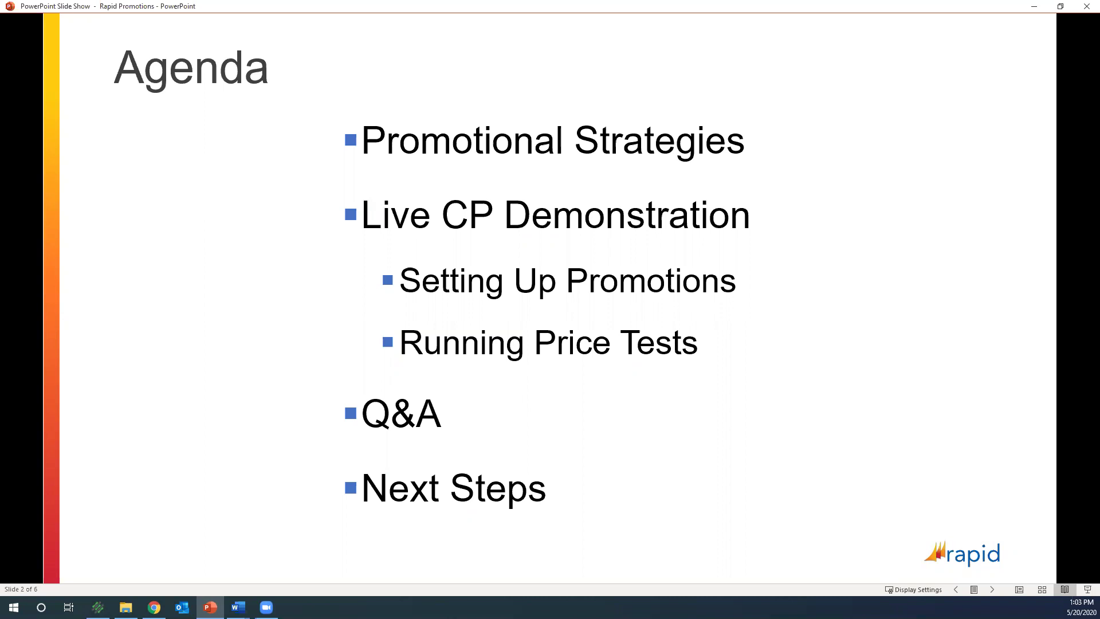
key("Right")
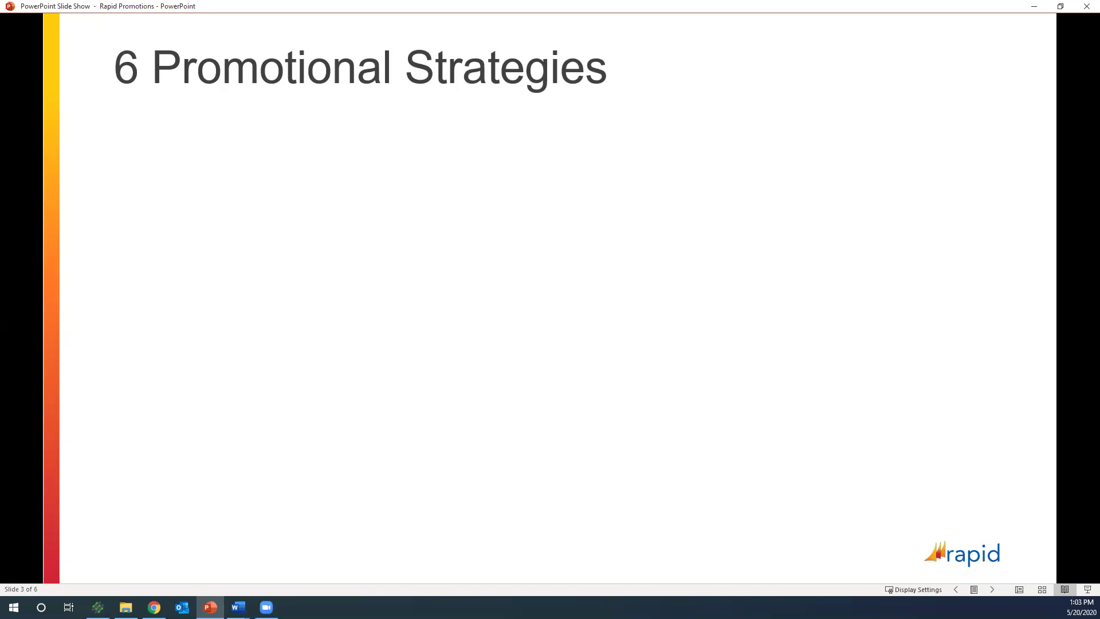
Show the Storewide % Markdown and Specific Category Markdown bullets with their pros and cons
key("Right")
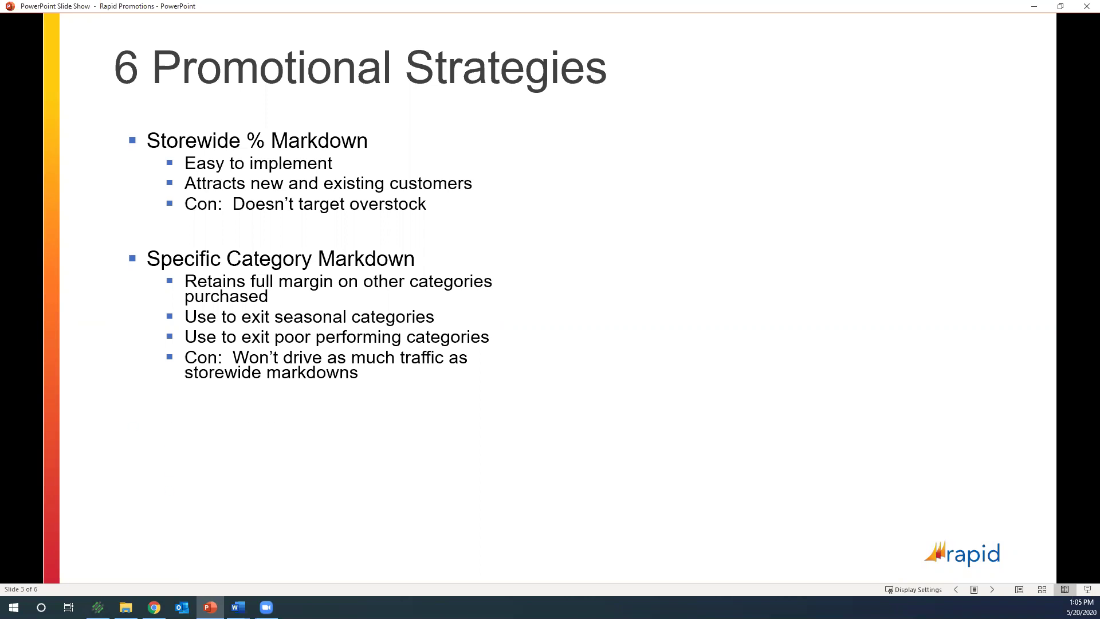
Show the Targeted Item strategy and its three points on slide 3
key("Right")
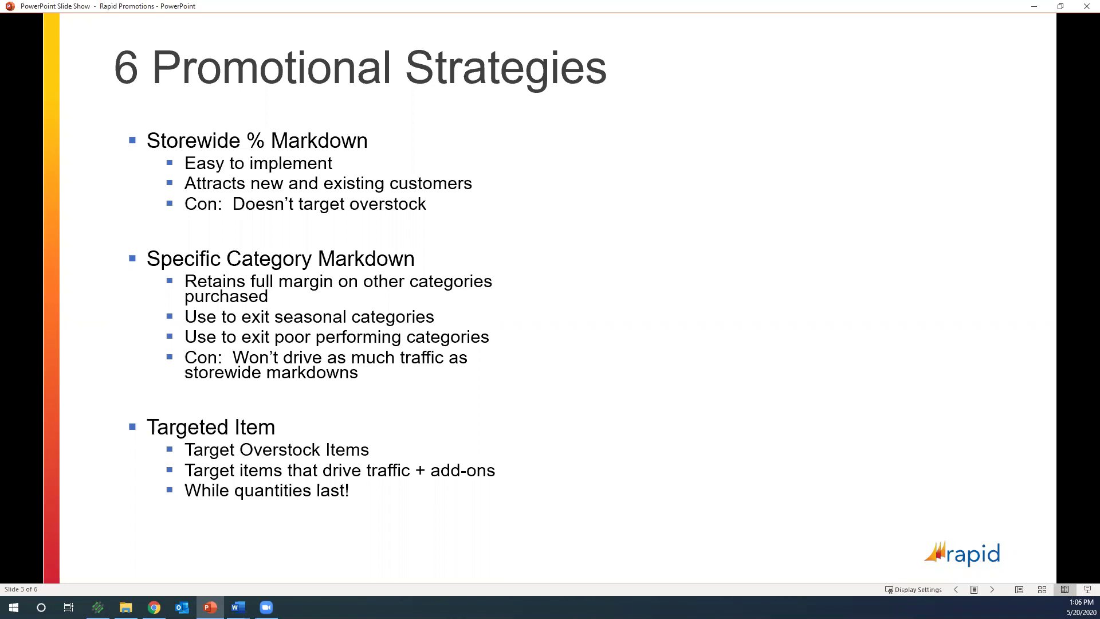
Show Target Customers: Members Only, Commercial Customers Only, Big Spenders over $200
key("Right")
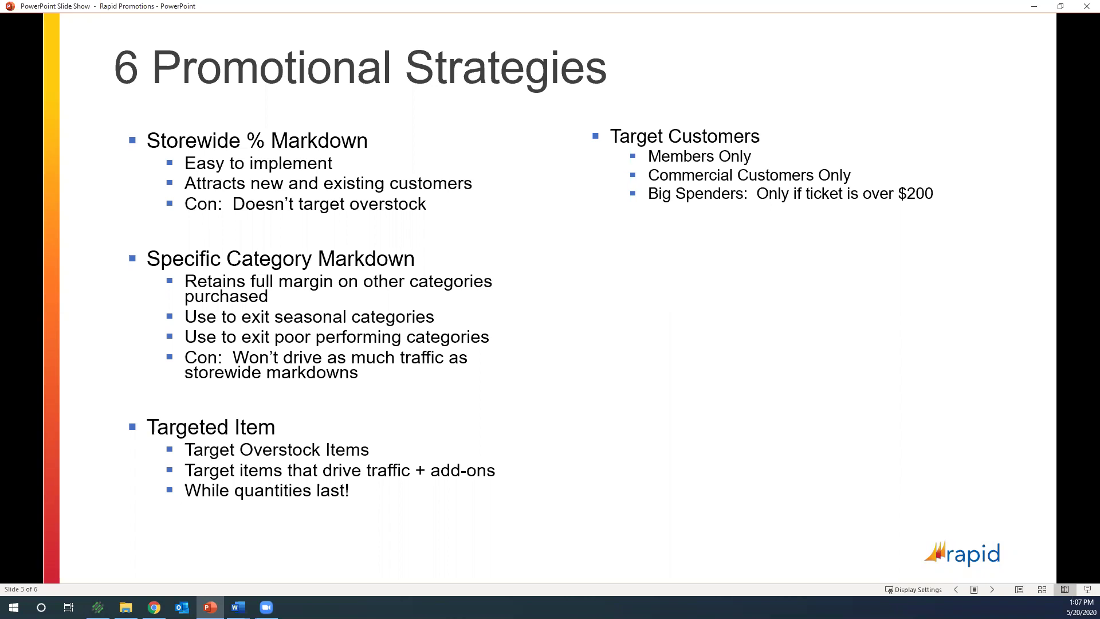
Show Multi-Buy Deals with BOGO, buy-6-get-20%-off and premium-product points
key("Right")
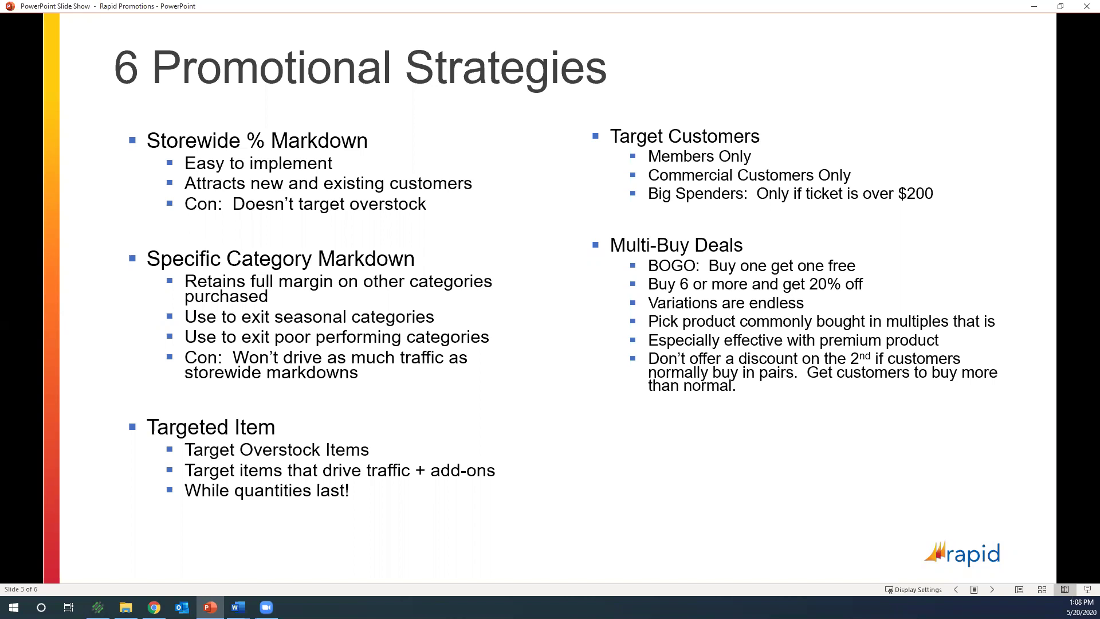
Show the sixth strategy, 'It's not always about price!', with its six examples
key("Right")
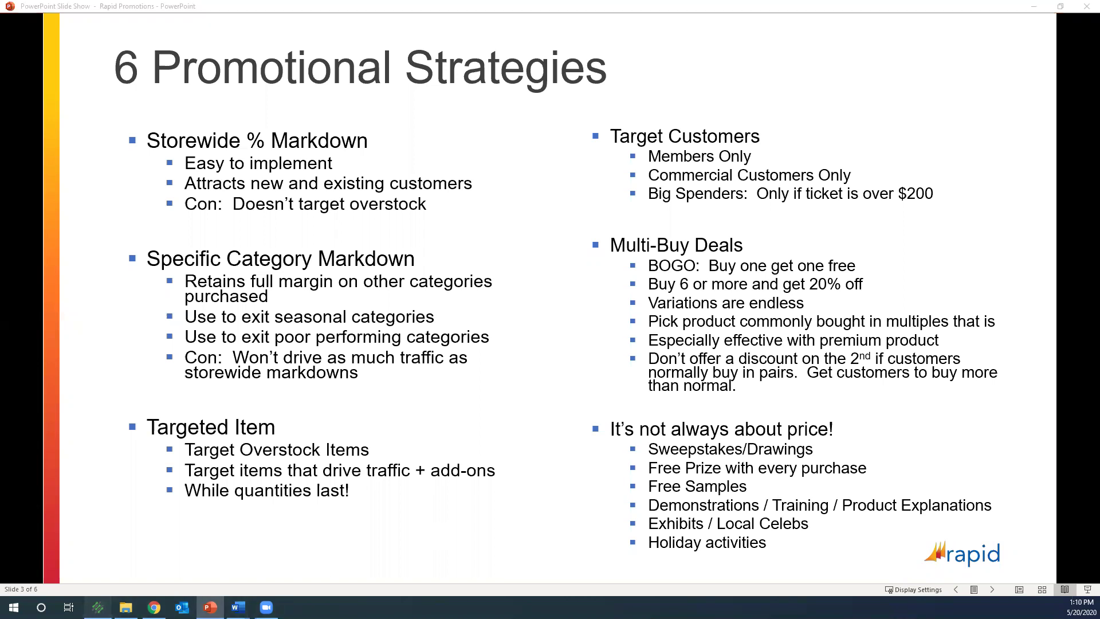
Switch to NCR Counterpoint and go to Inventory › Prices
left_click(98, 607)
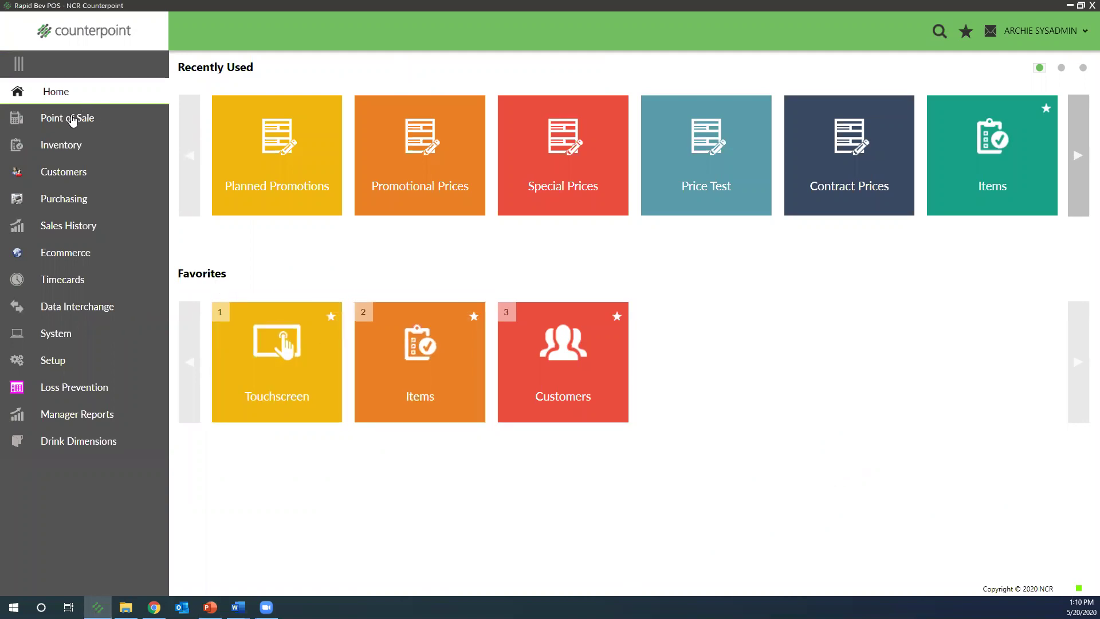
left_click(54, 150)
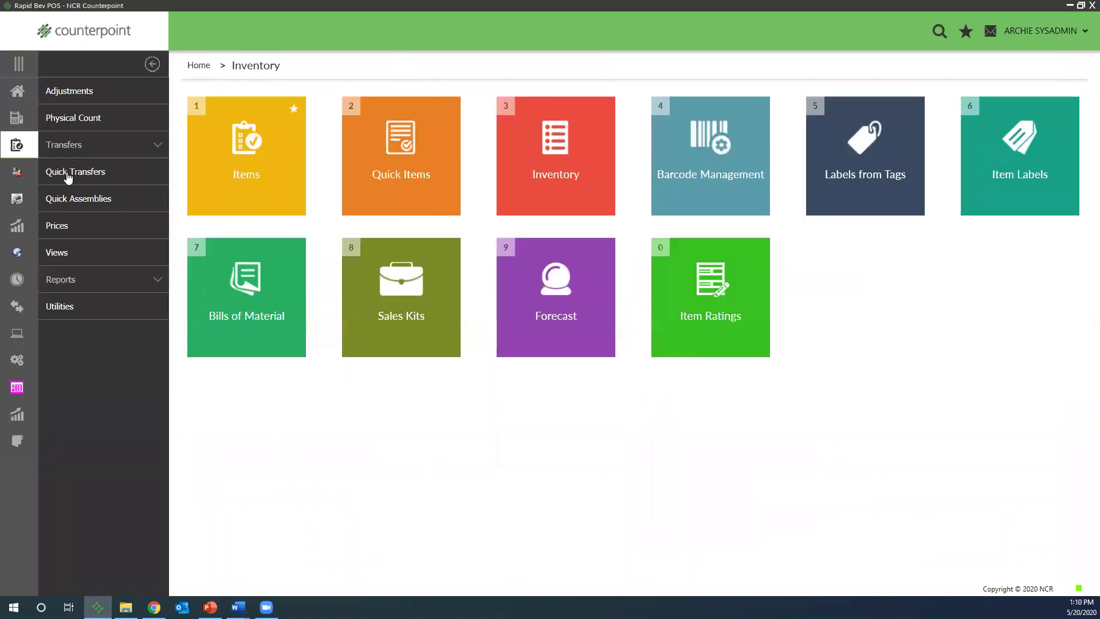
left_click(57, 227)
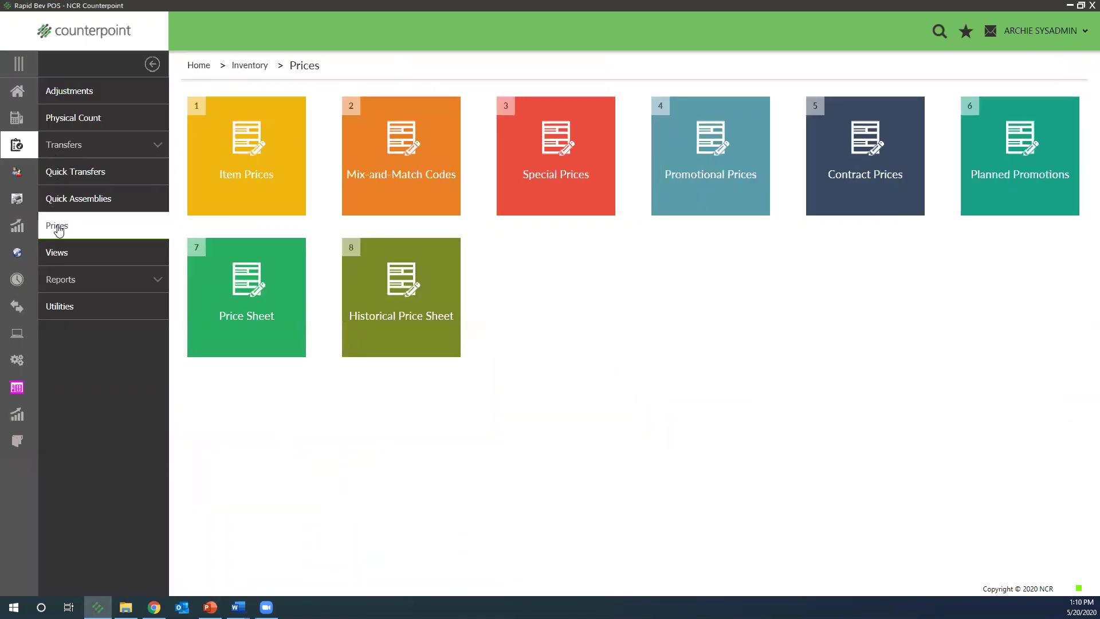
Create Planned Promotions group code PLANNED with description 'Planned promo'
left_click(1010, 181)
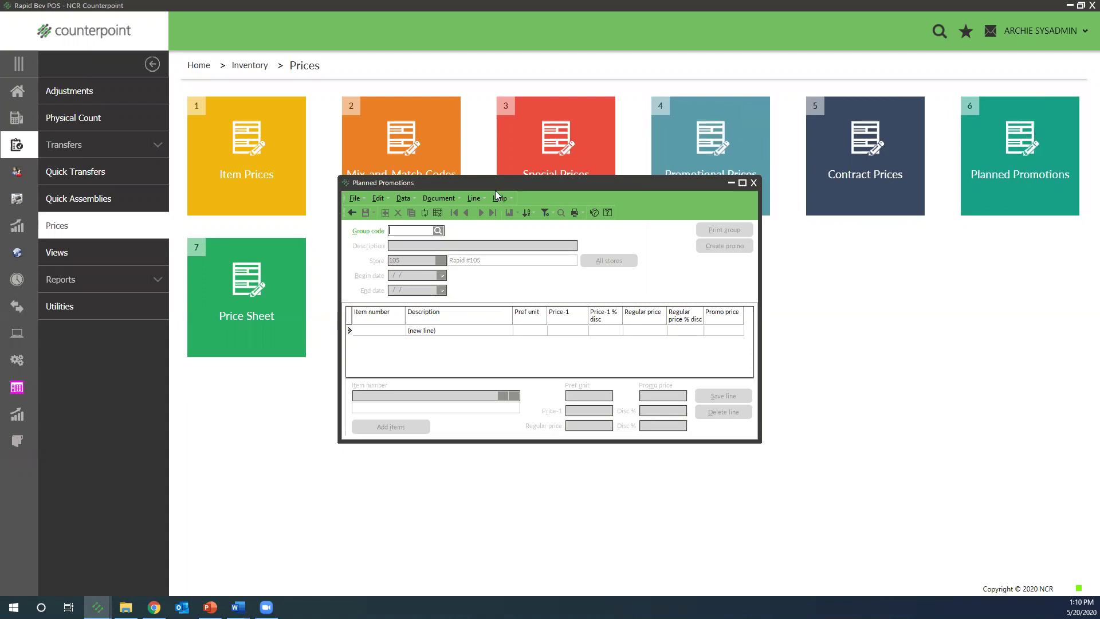
left_click_drag(512, 185, 531, 243)
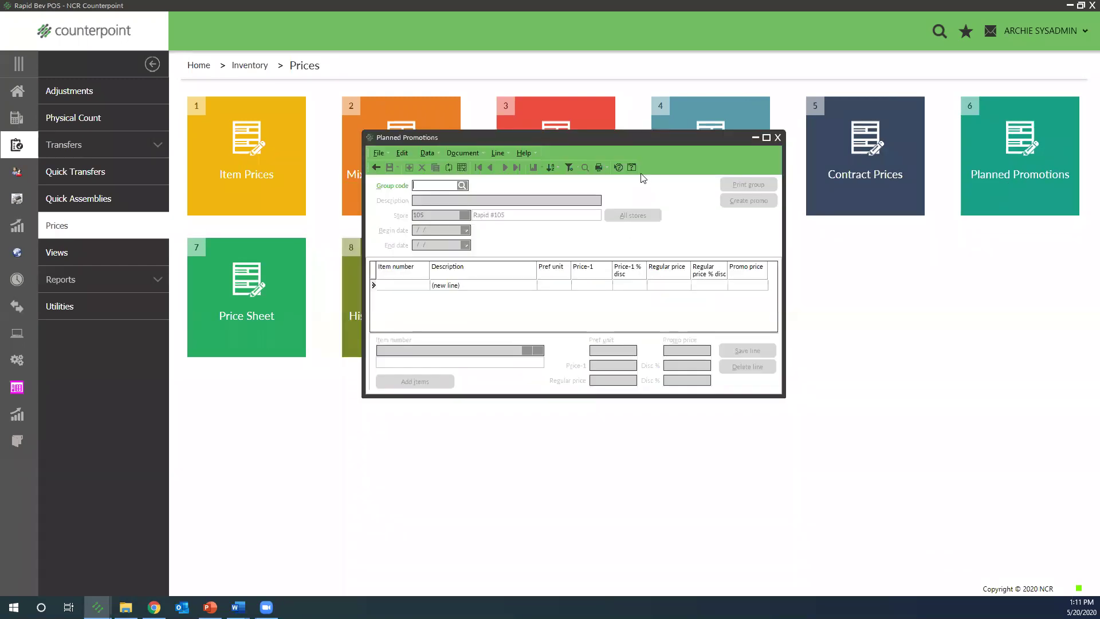
type("PLANNED")
key("Tab")
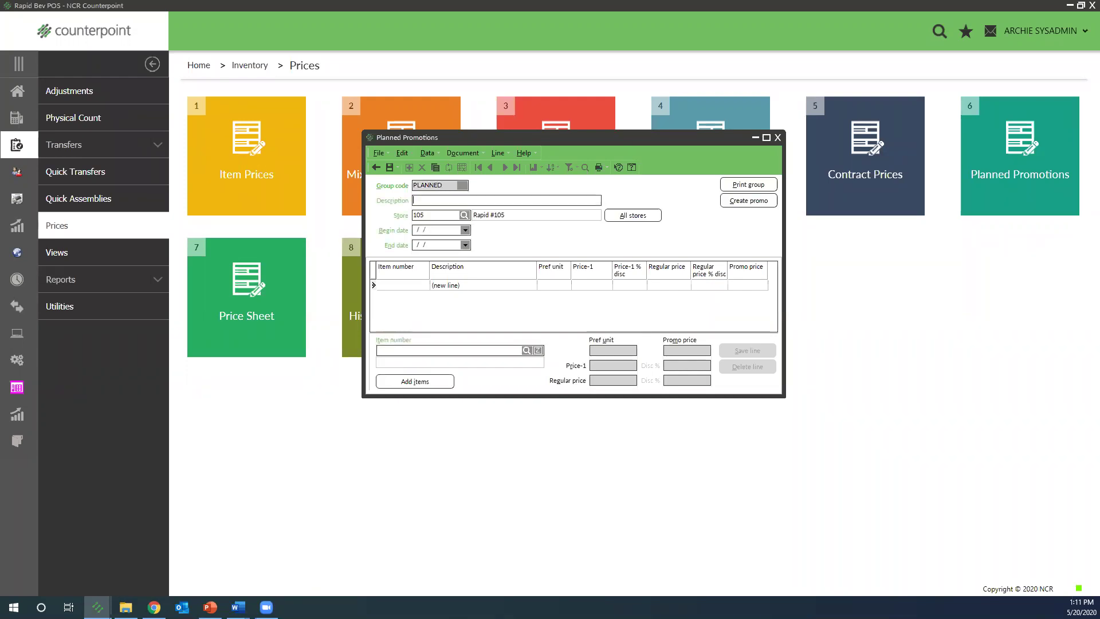
type("Planned promo")
Pick 5/29/2020 as the begin date and 5/31/2020 as the end date
left_click(465, 230)
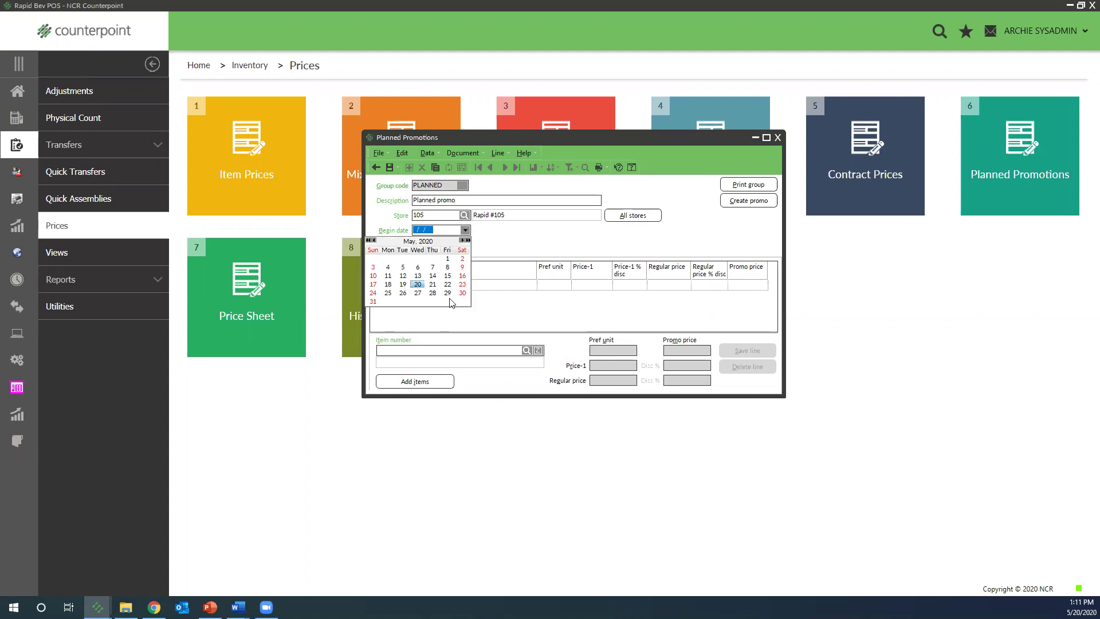
left_click(447, 293)
left_click(465, 245)
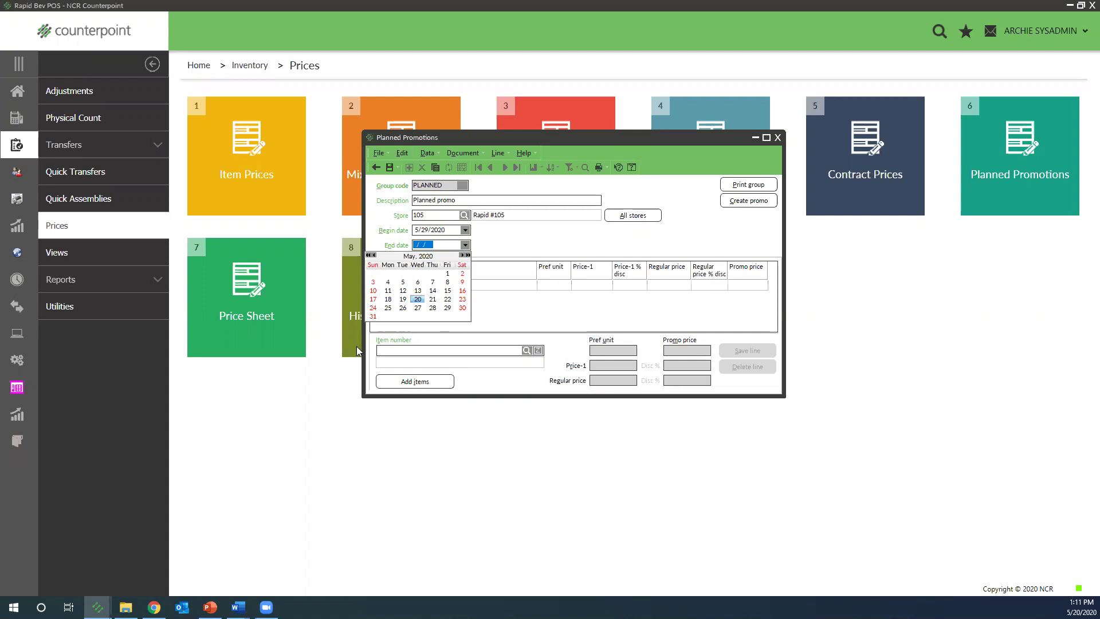
left_click(373, 316)
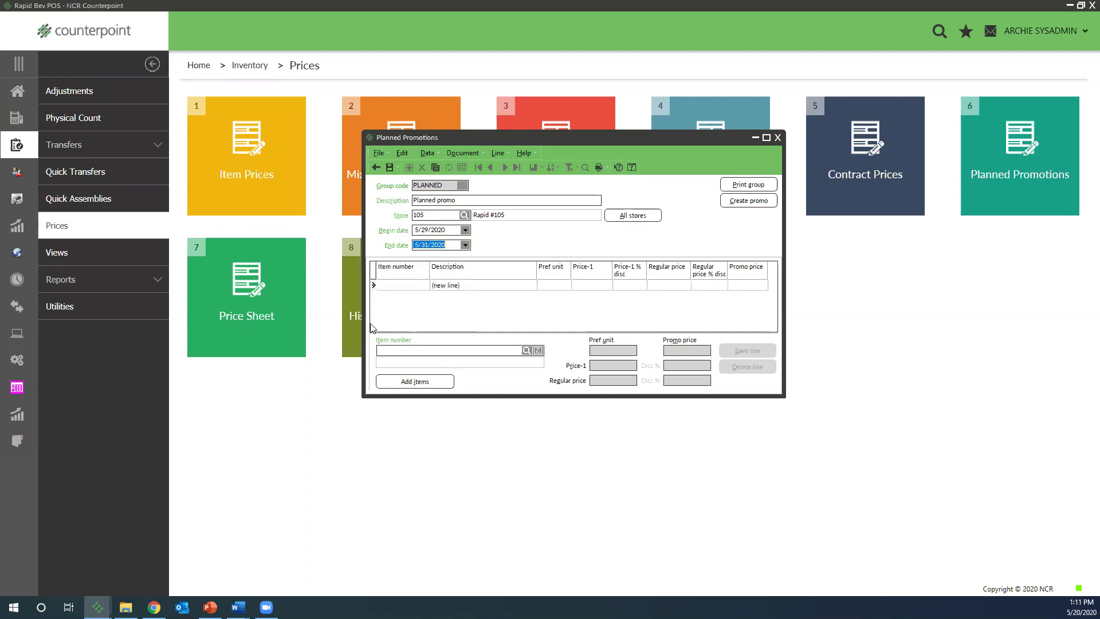
left_click(421, 351)
Add item 100013 at a 10% Price-1 discount, 26.10, and save the line
type("100013")
key("Tab")
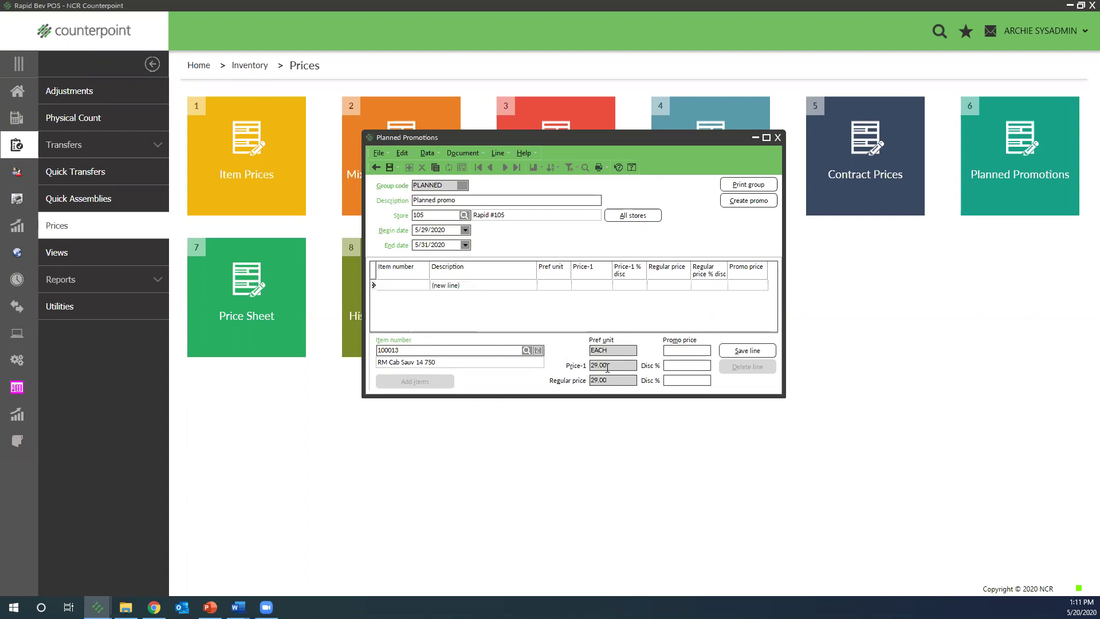
left_click_drag(608, 366, 586, 367)
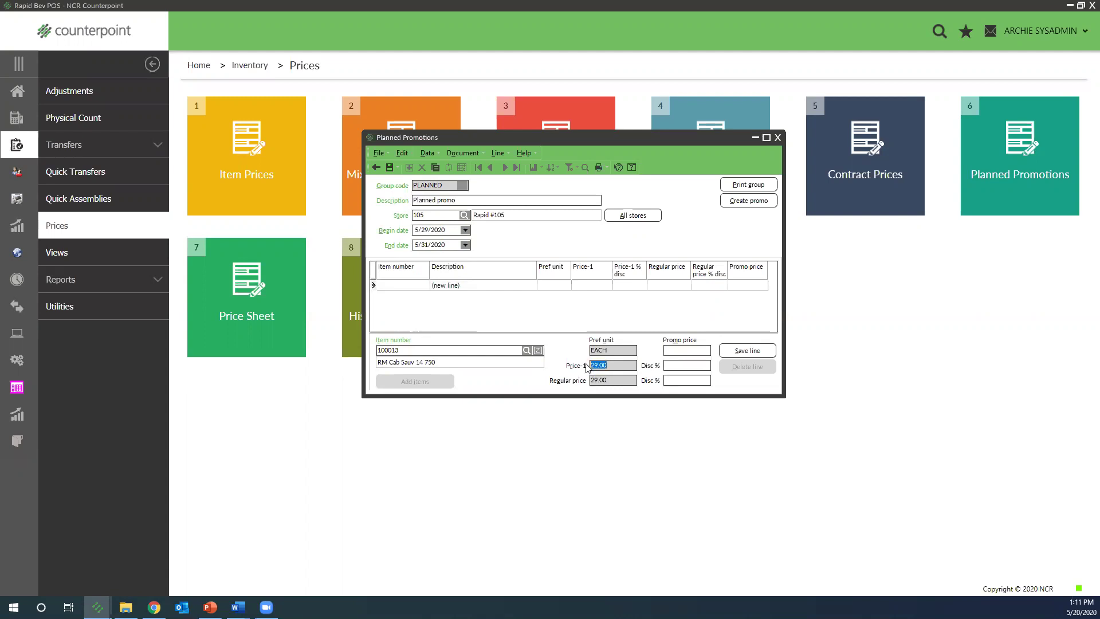
left_click(694, 366)
type("10")
key("Tab")
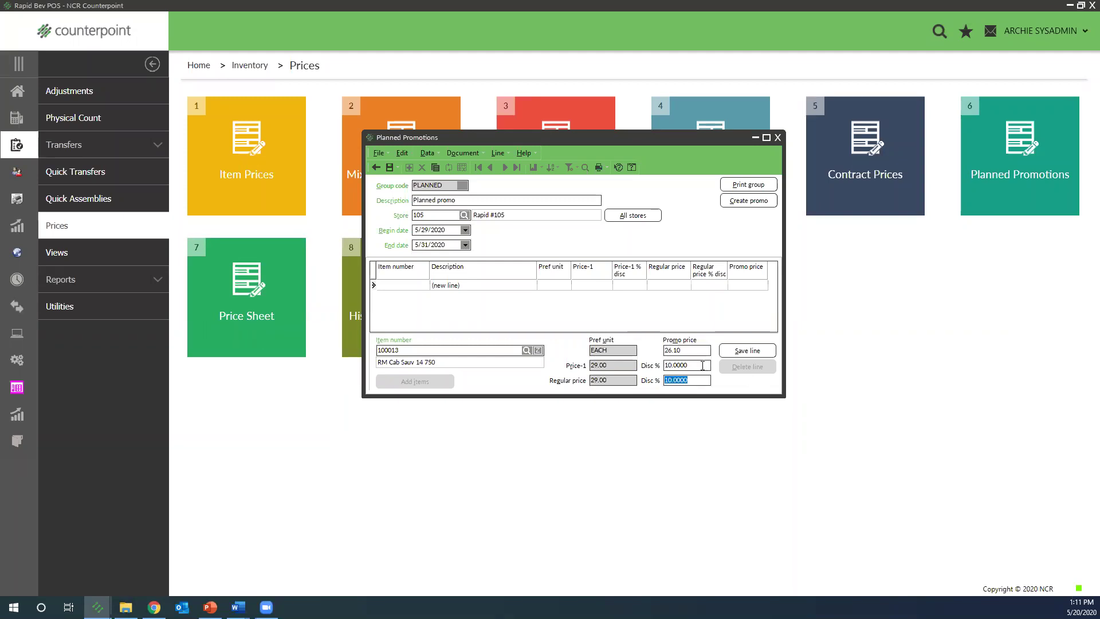
left_click_drag(700, 350, 663, 350)
key("Return")
key("Return")
key("Return")
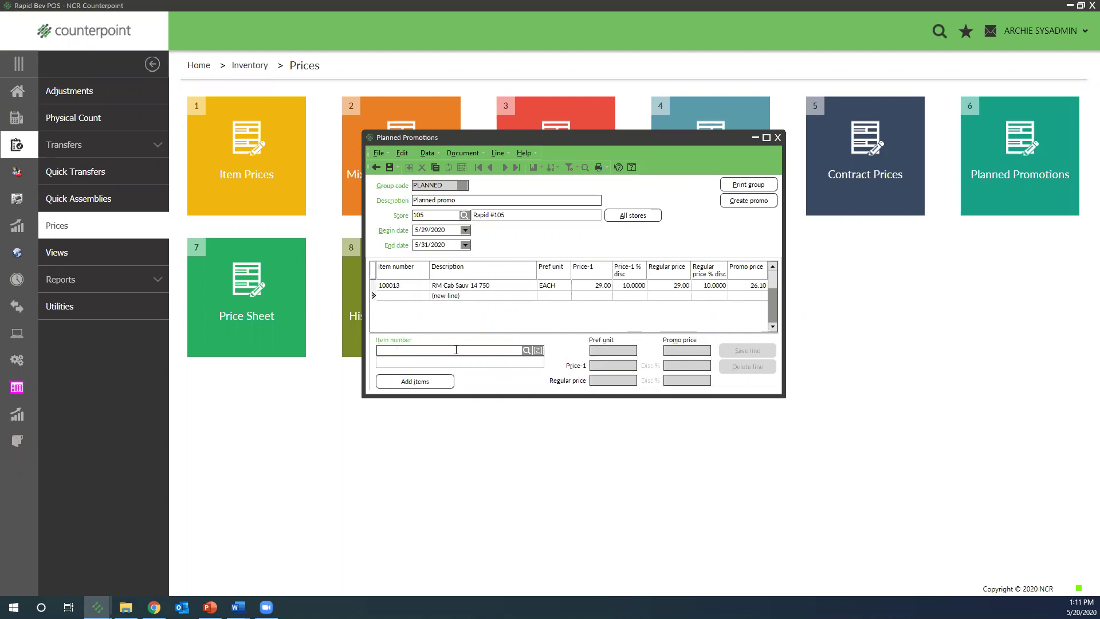
Add item 1352 KORBEL CHARDONNAY at promo price 9.99, 28.5919% off its 13.99 Price-1
type("1352")
key("Return")
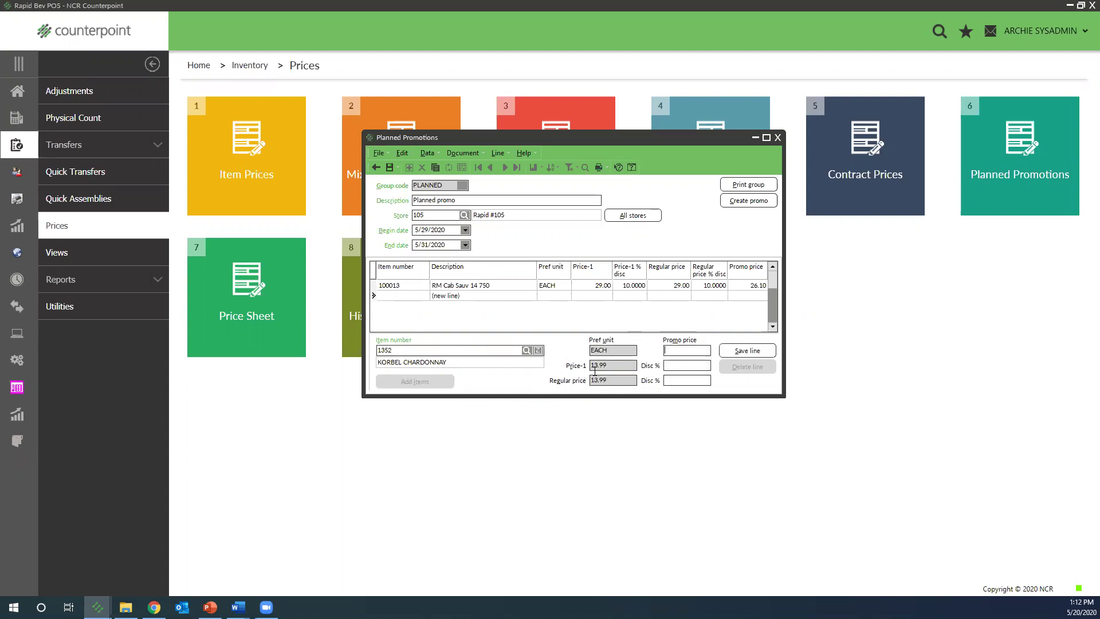
left_click_drag(610, 365, 580, 364)
left_click(684, 351)
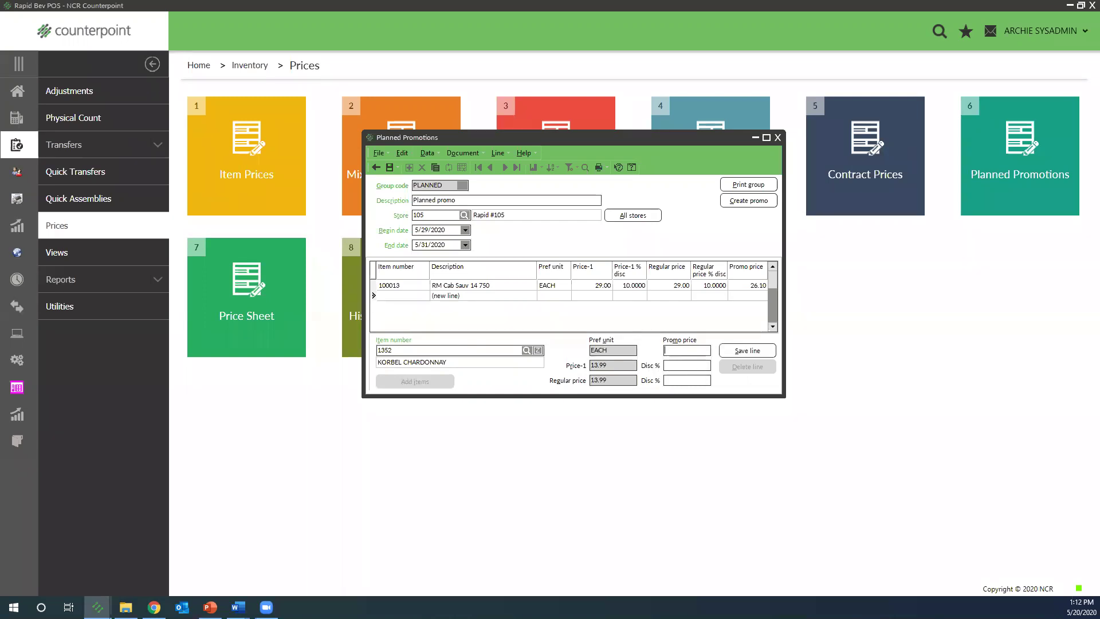
type("9.99")
key("Tab")
left_click_drag(679, 350, 663, 350)
key("Tab")
key("Tab")
key("Tab")
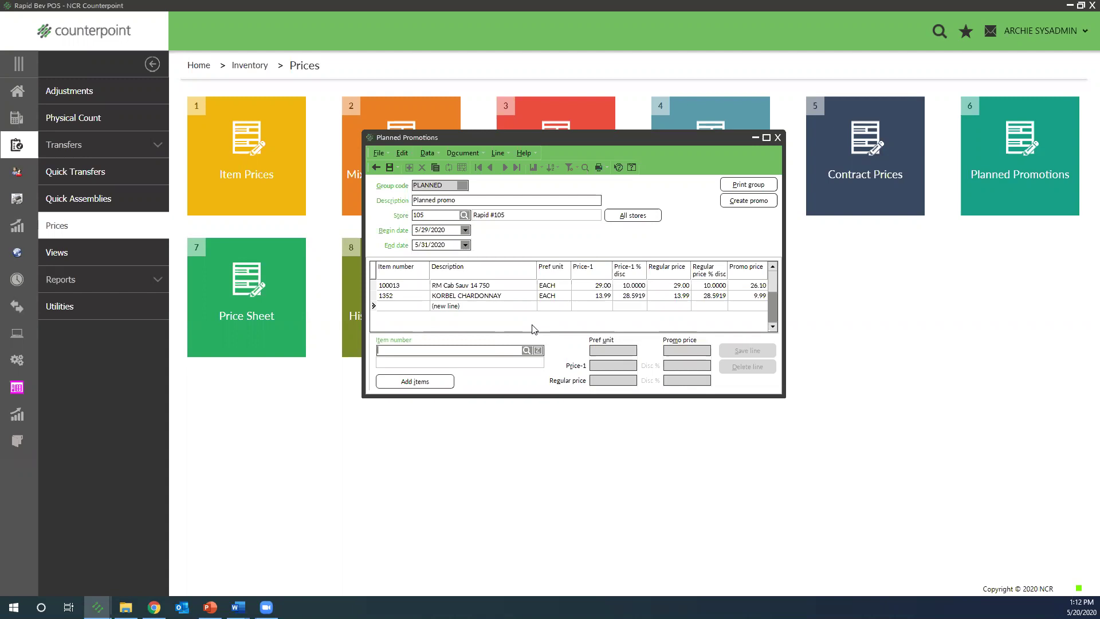
Save the PLANNED promotion and create its promo group with 2 rules for 5/29–5/31/2020 at store 105
left_click(745, 204)
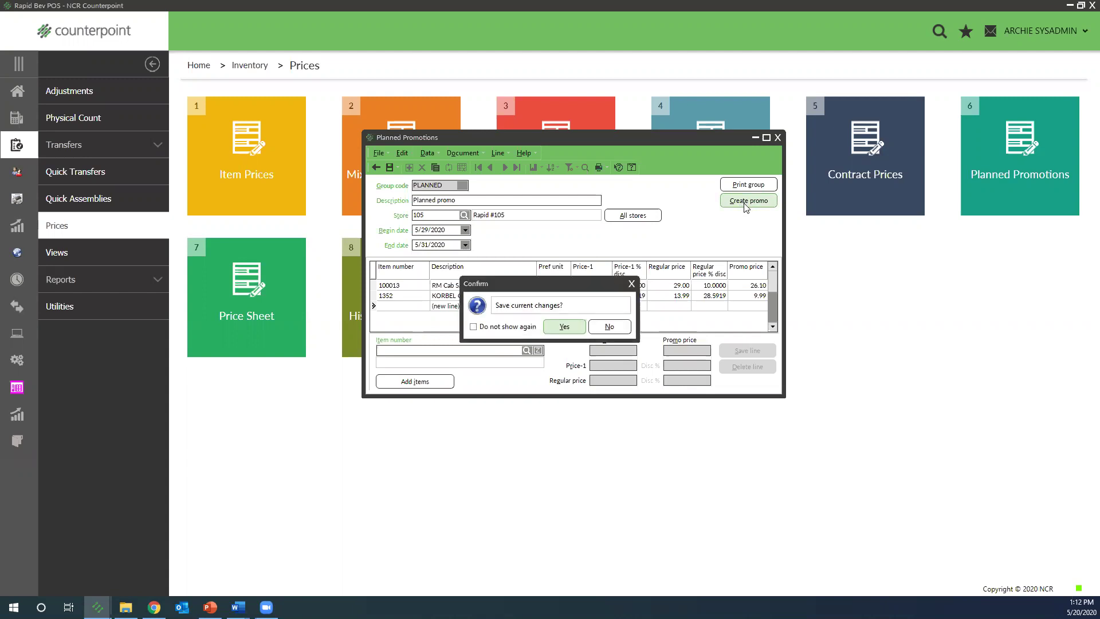
left_click(568, 329)
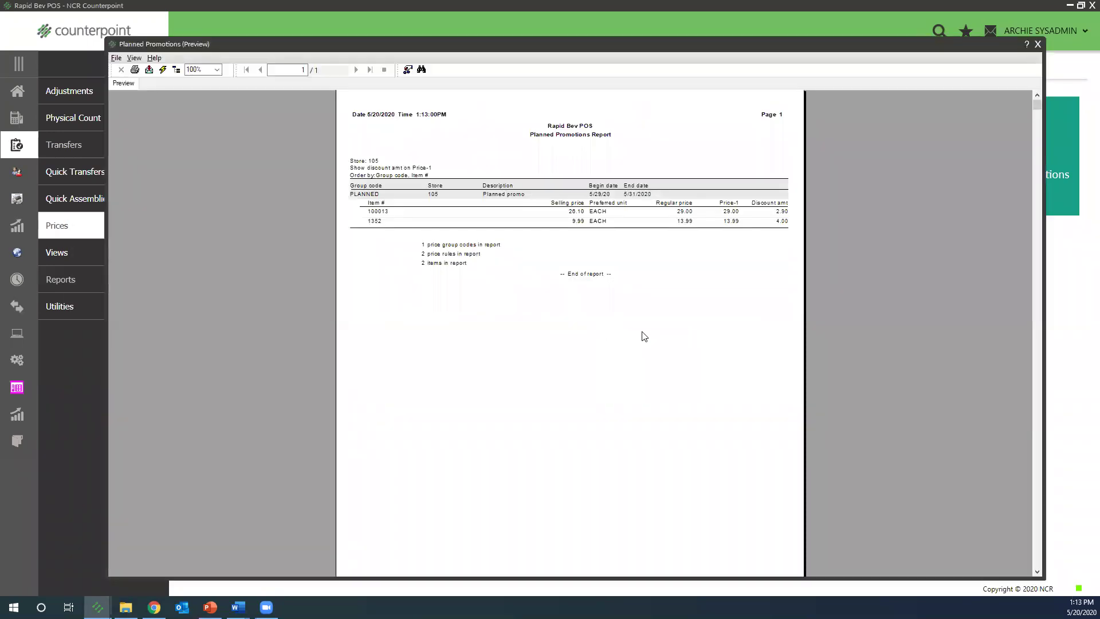
scroll(582, 381, "down", 3)
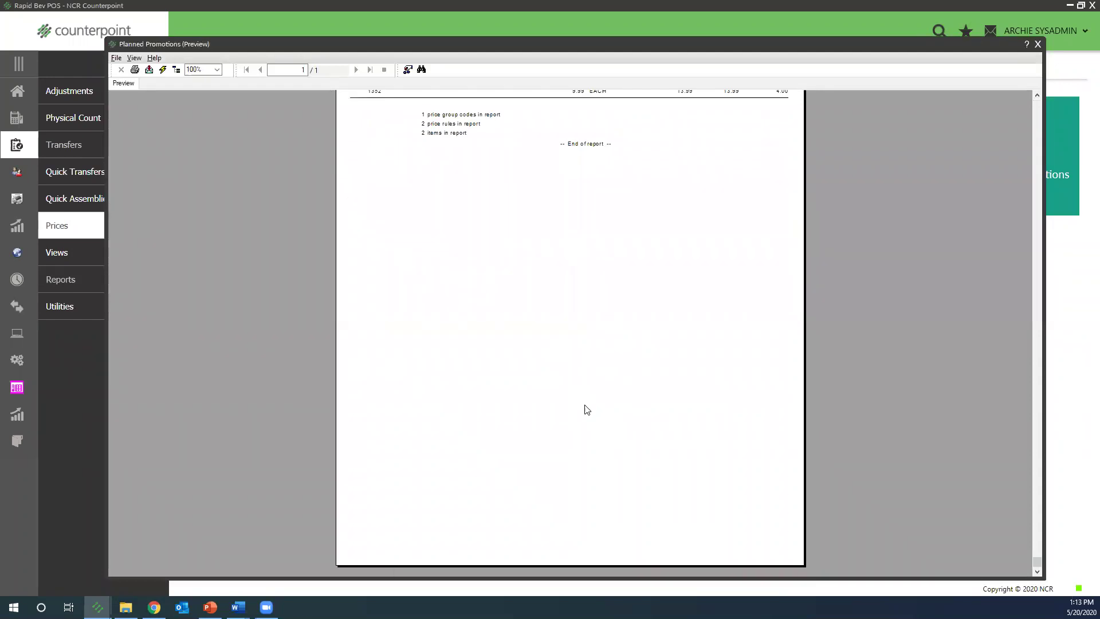
scroll(587, 406, "up", 3)
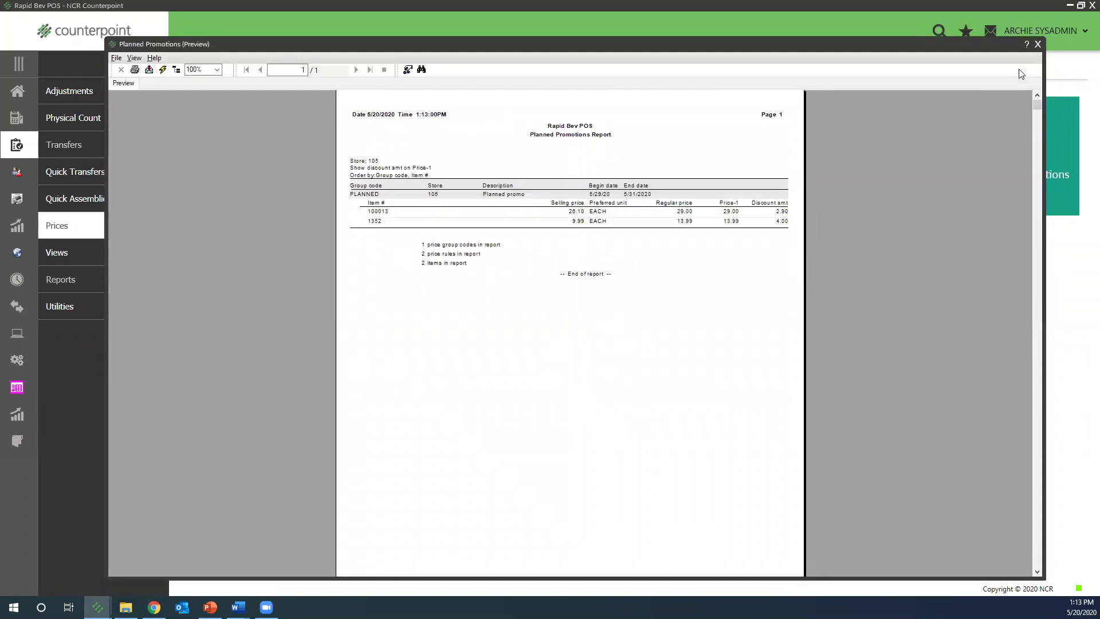
left_click(1037, 46)
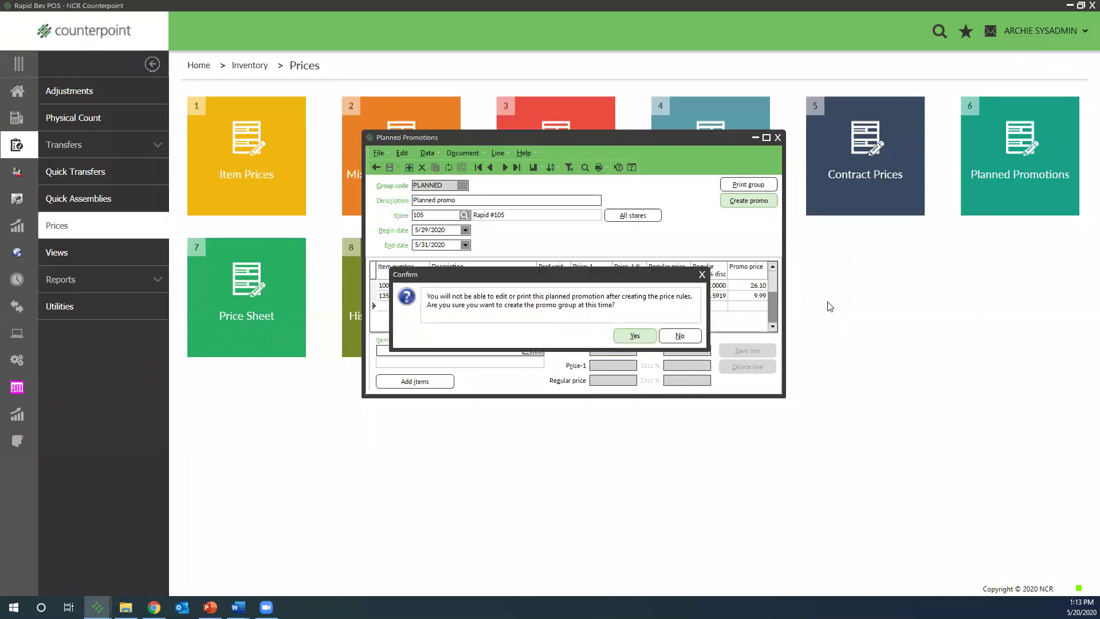
left_click(633, 336)
left_click(690, 326)
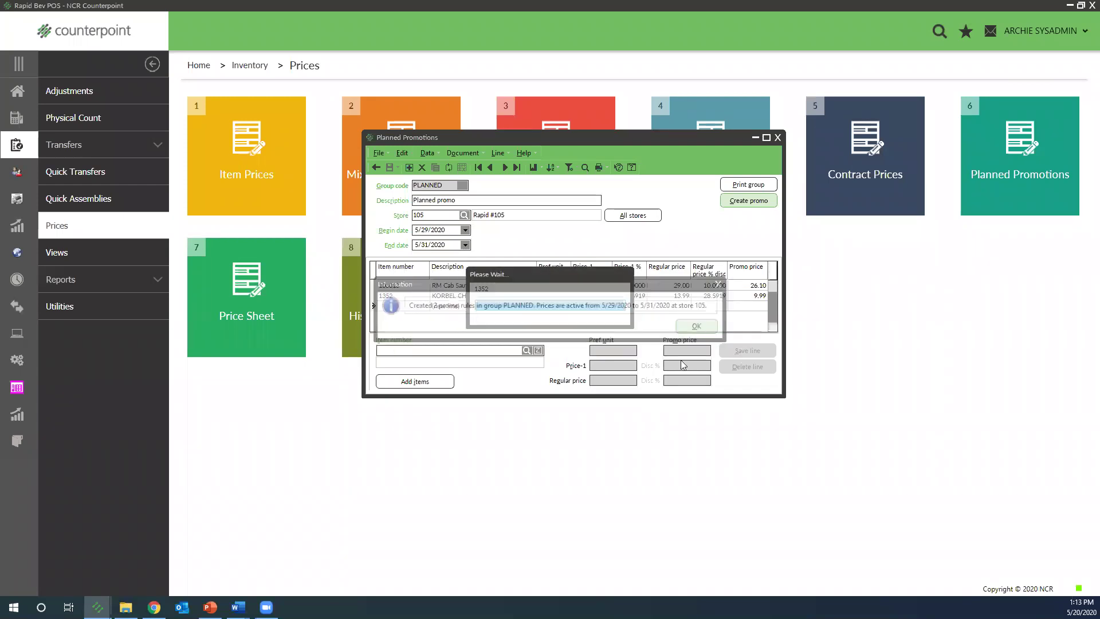
Close the emptied Planned Promotions form to return to the Inventory › Prices page
left_click(778, 138)
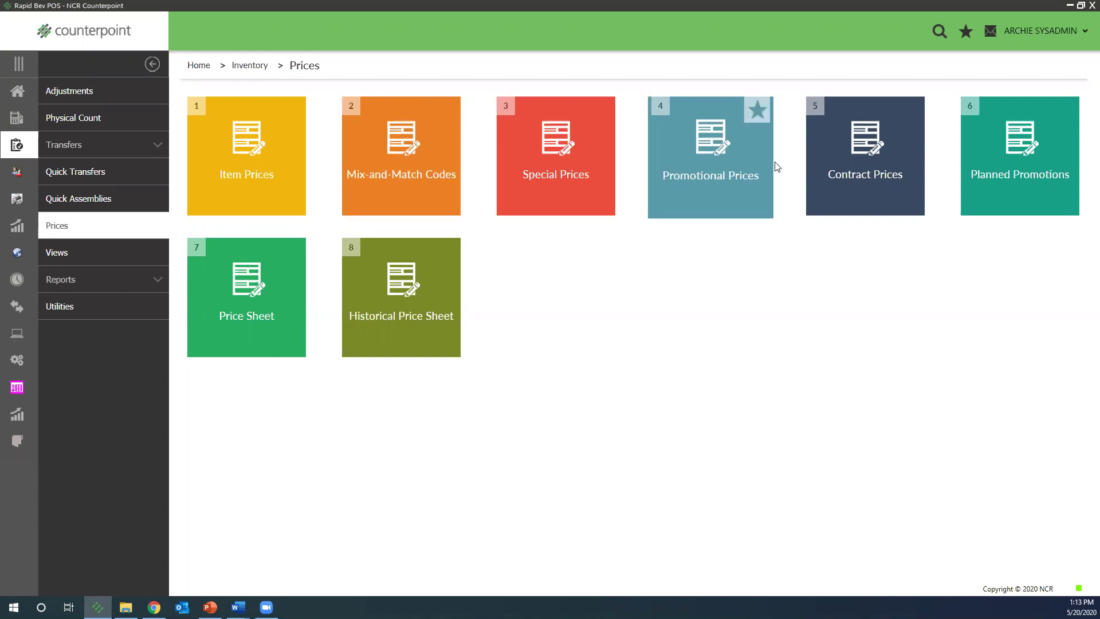
Load group 5%STORWIDE (5% Storewide Memorial 2020, 5/22–5/25/2020) into the Promotional Prices form
left_click(699, 183)
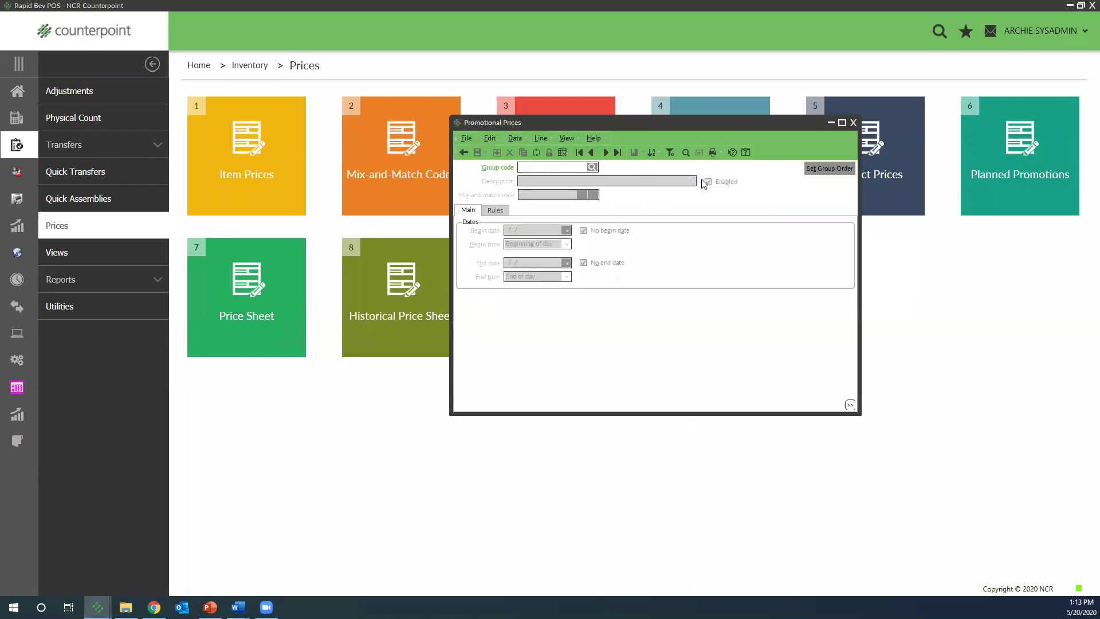
left_click(592, 167)
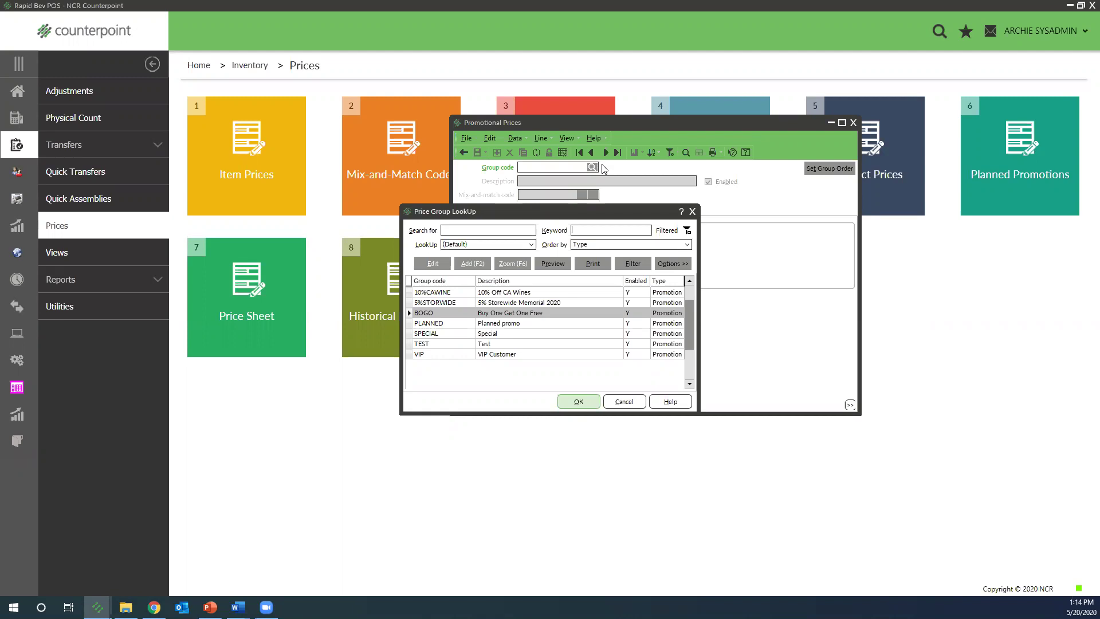
left_click(519, 302)
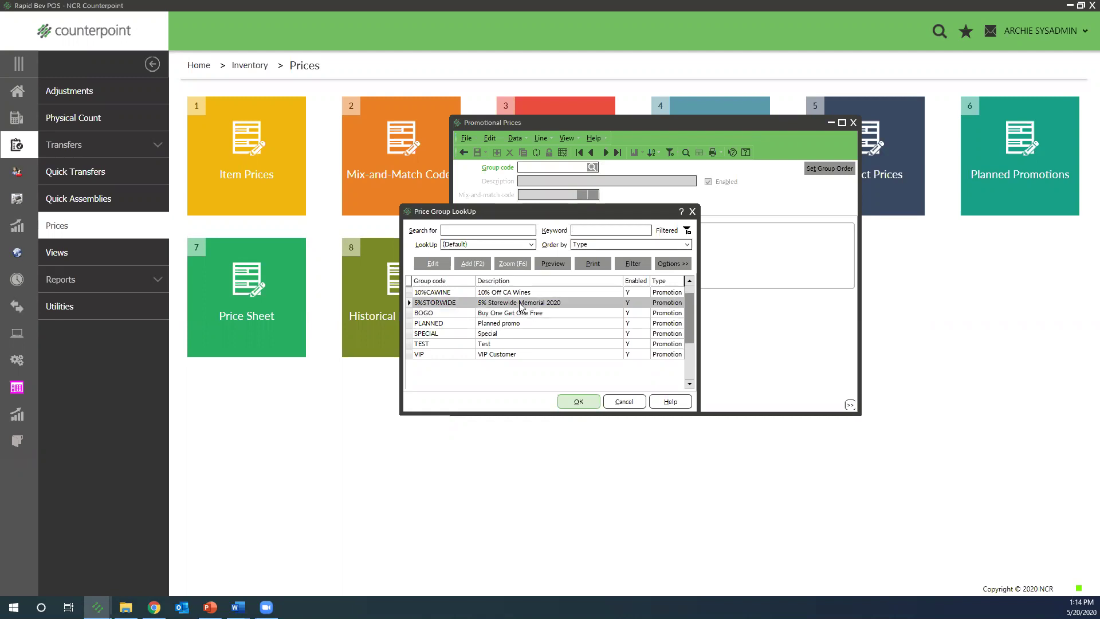
left_click(578, 402)
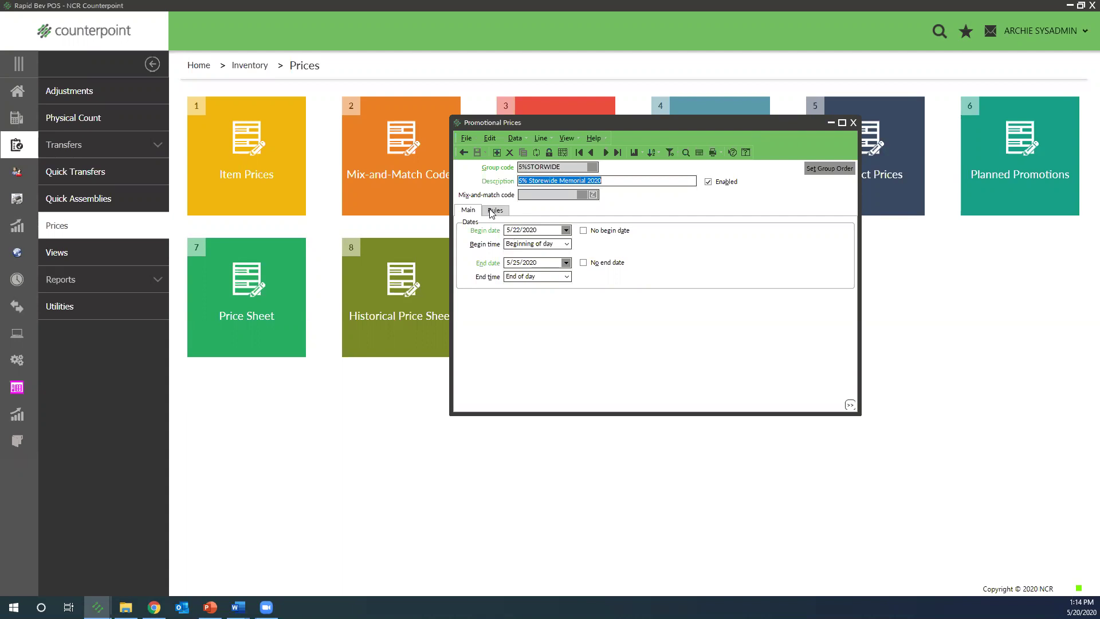
Review the 5% Off Everything rule's minimum quantity, method, Price-1 basis and 5.0000 discount percent
left_click(496, 210)
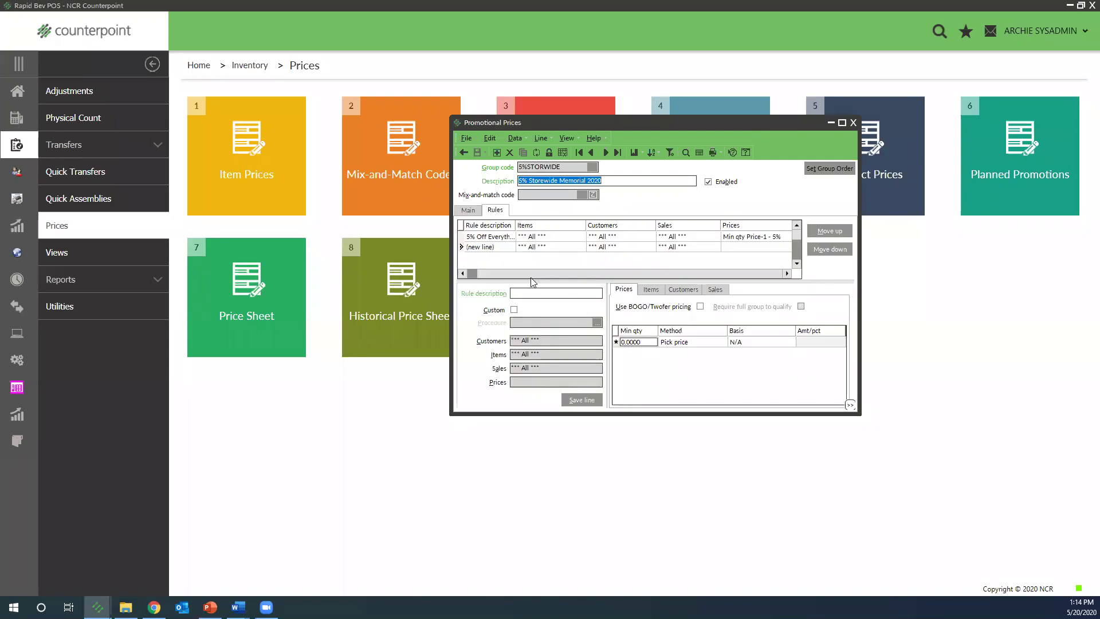
left_click(496, 238)
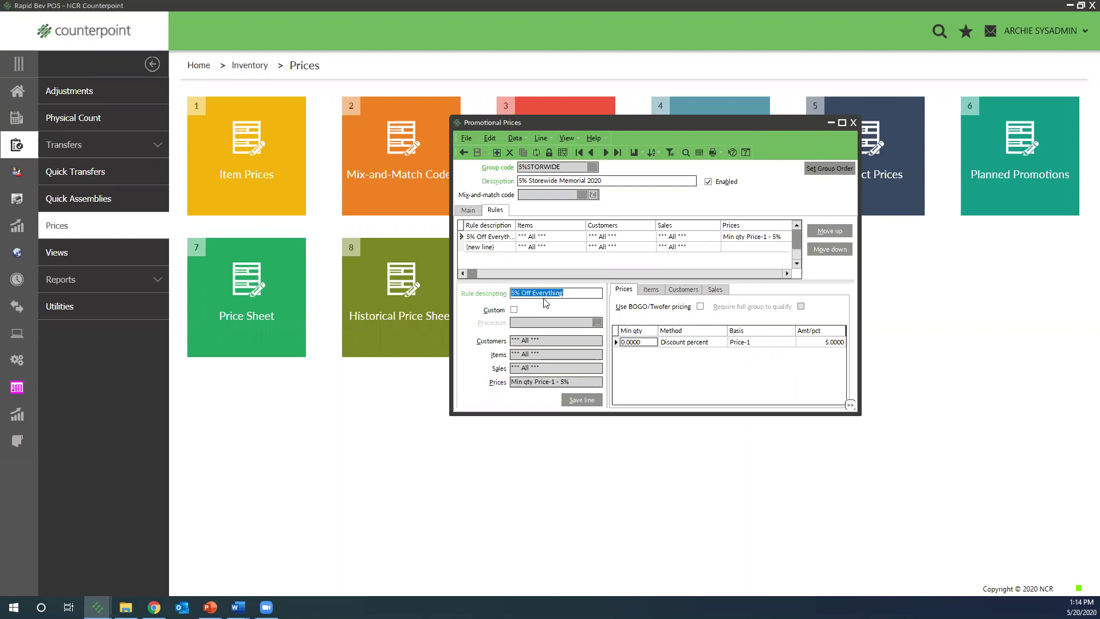
left_click(645, 343)
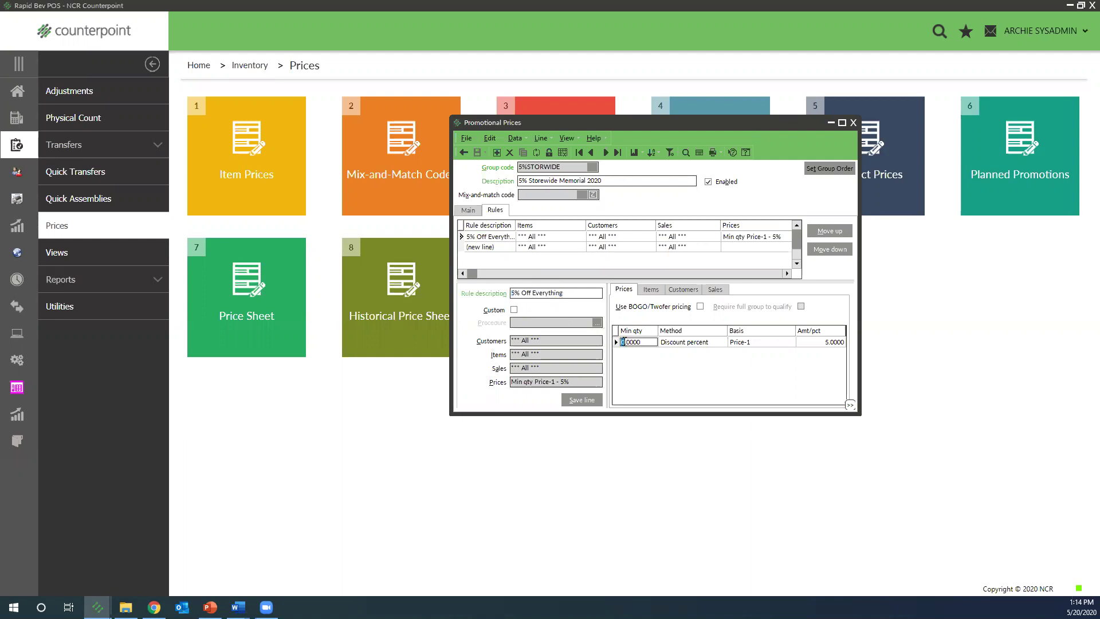
left_click(713, 346)
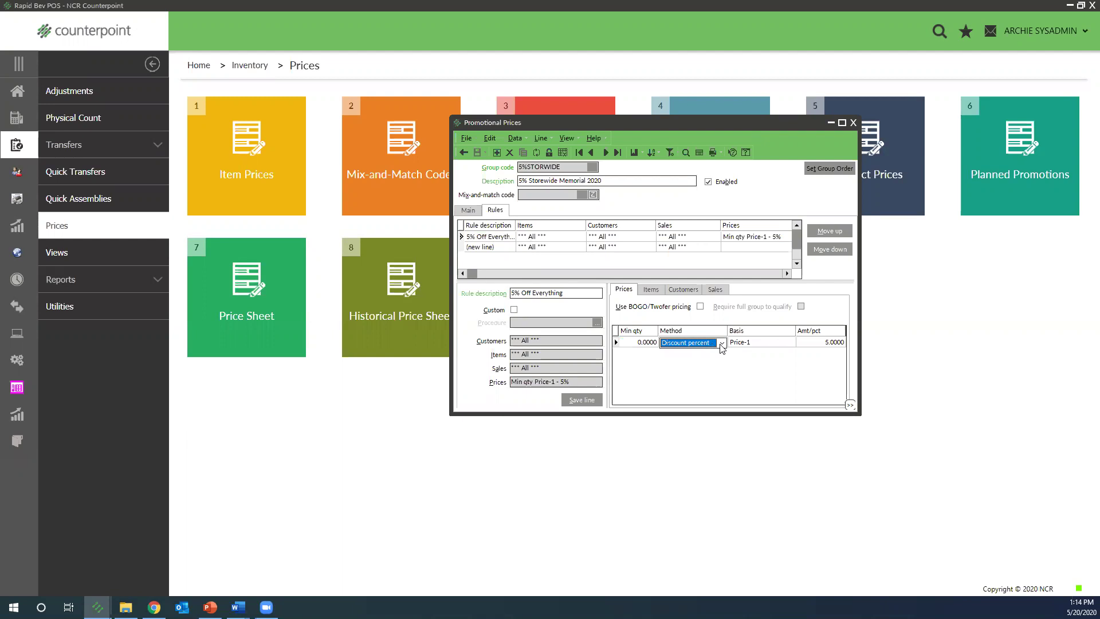
left_click(789, 344)
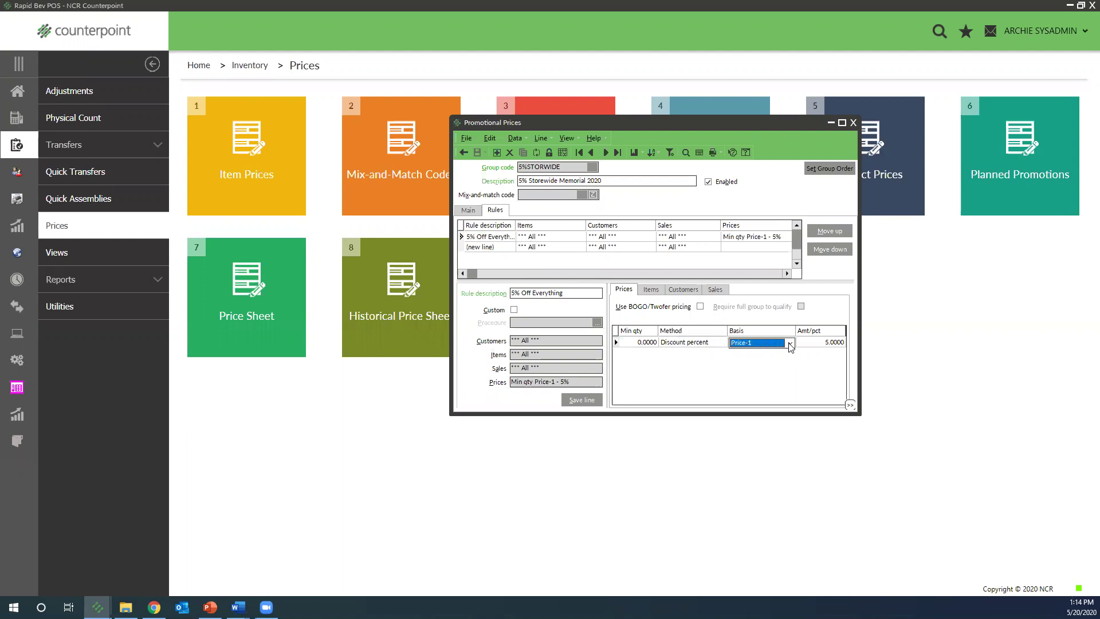
left_click(789, 344)
left_click(743, 374)
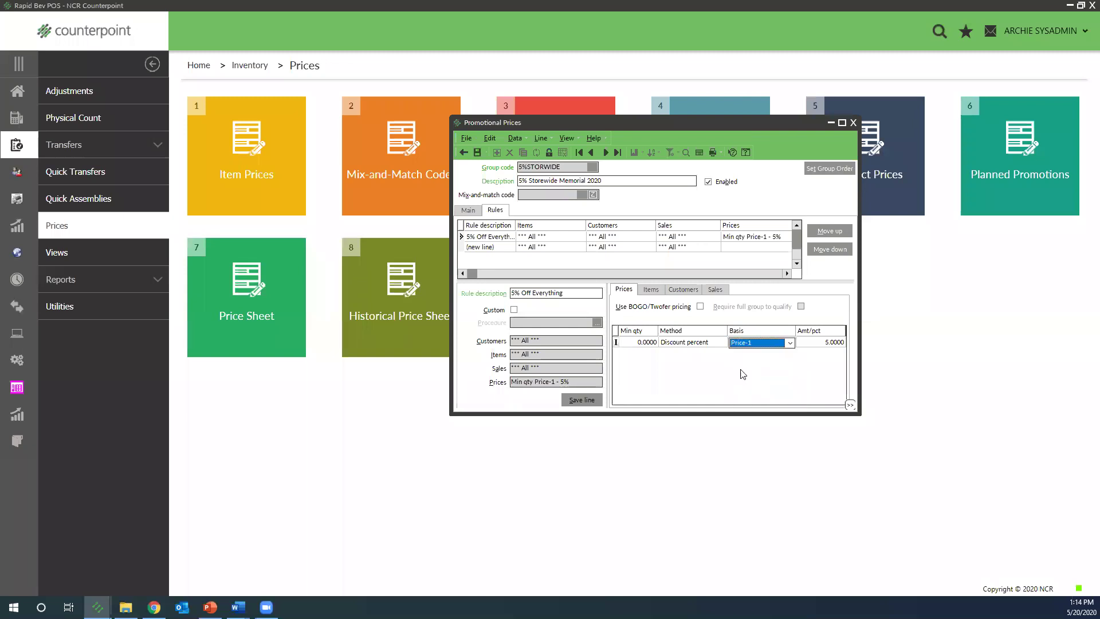
left_click(815, 344)
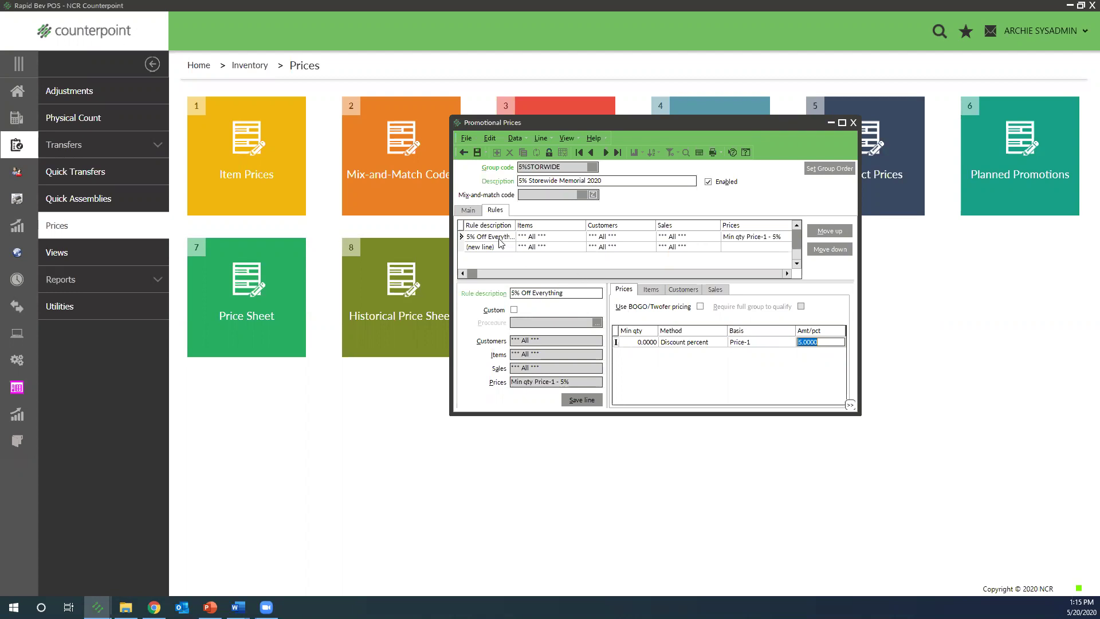
Check the rule's item coverage and promotion dates, then close the price group without saving
left_click(652, 290)
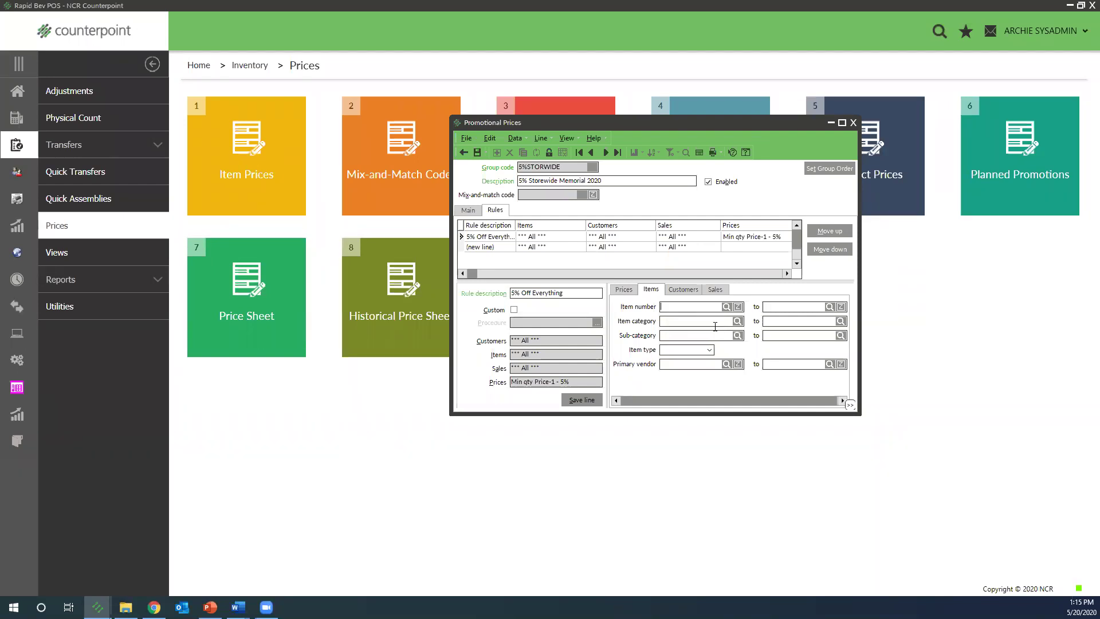
left_click(470, 213)
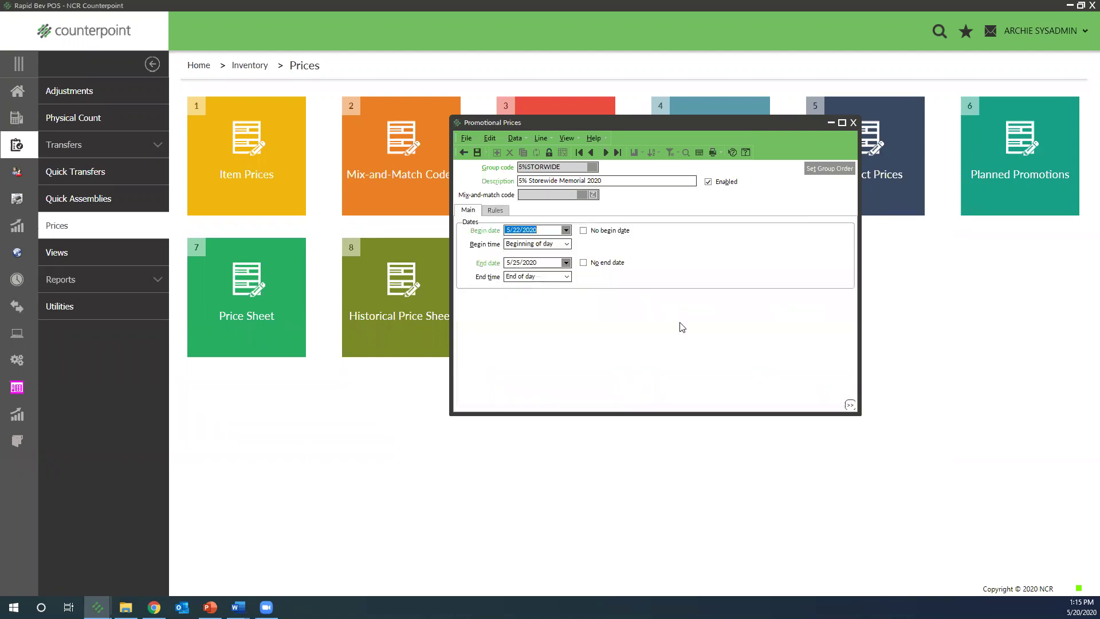
left_click(495, 211)
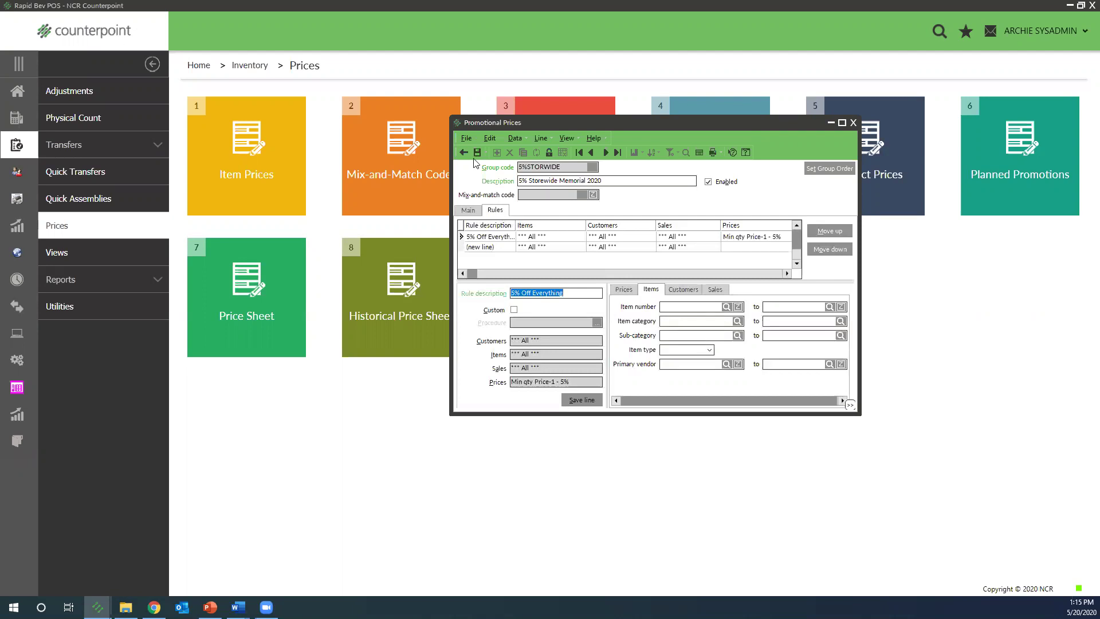
left_click(853, 123)
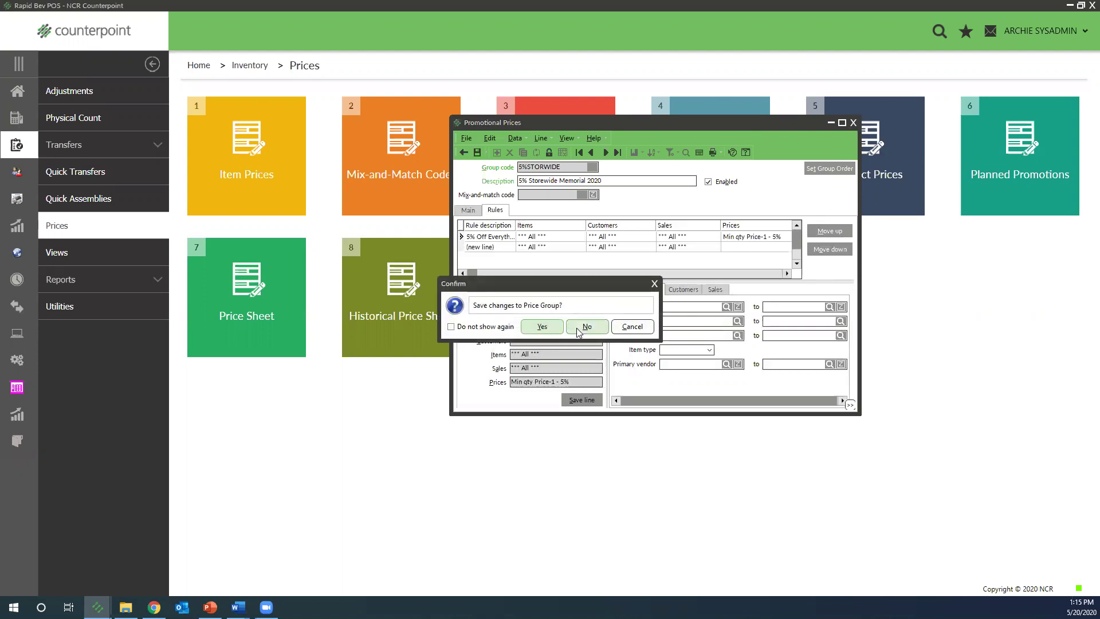
left_click(576, 328)
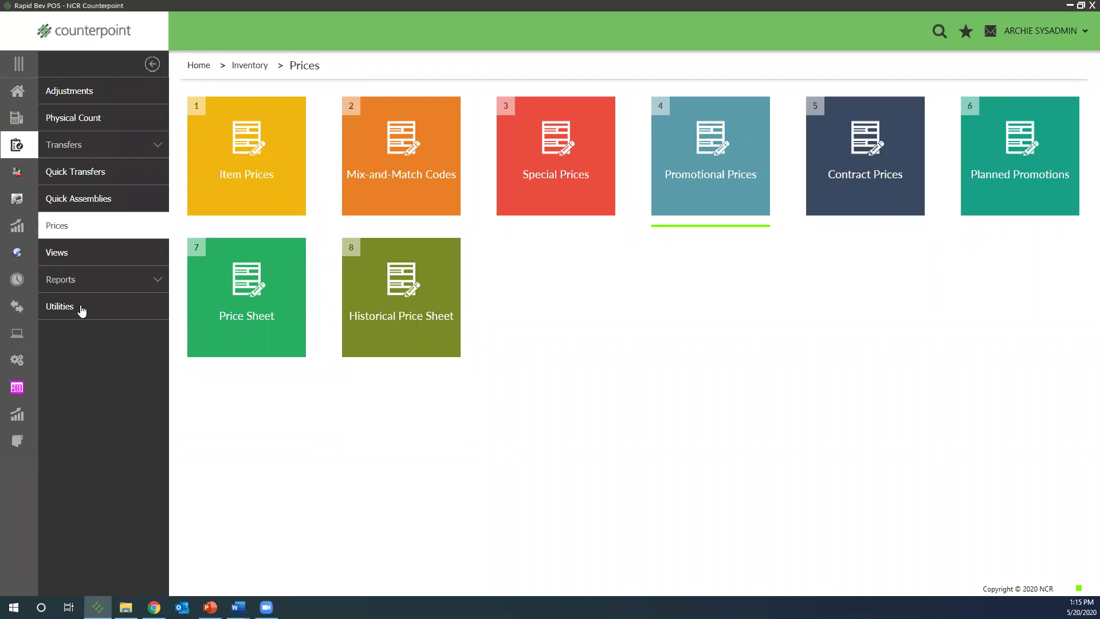
Open Price Test from Utilities and enter item 1332 RED STRIPE BOTTLES with quantity 1
left_click(63, 310)
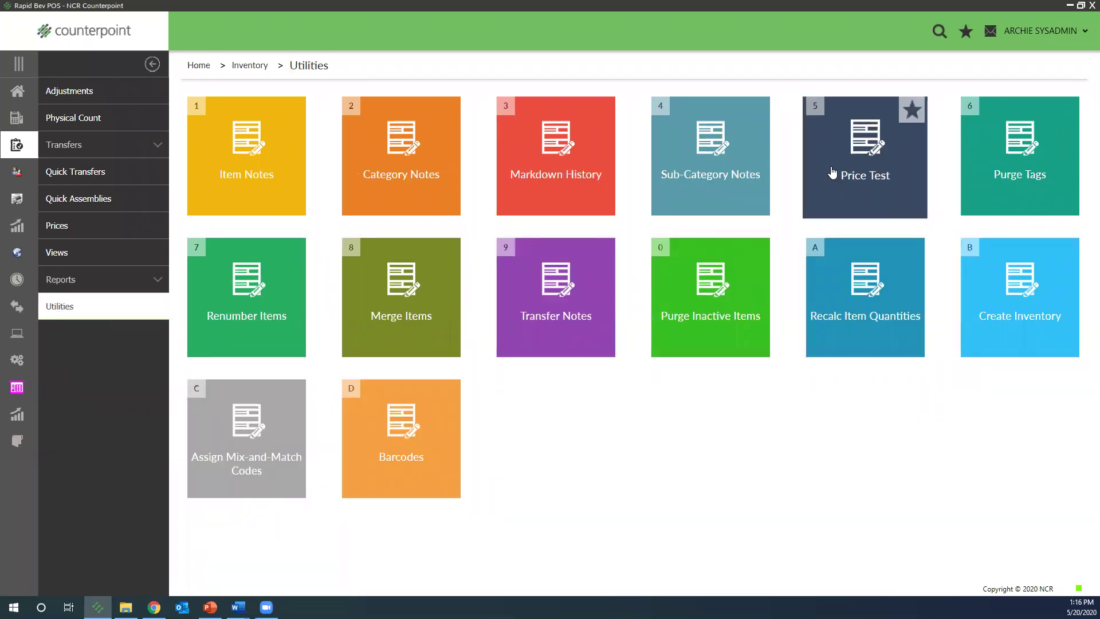
left_click(863, 181)
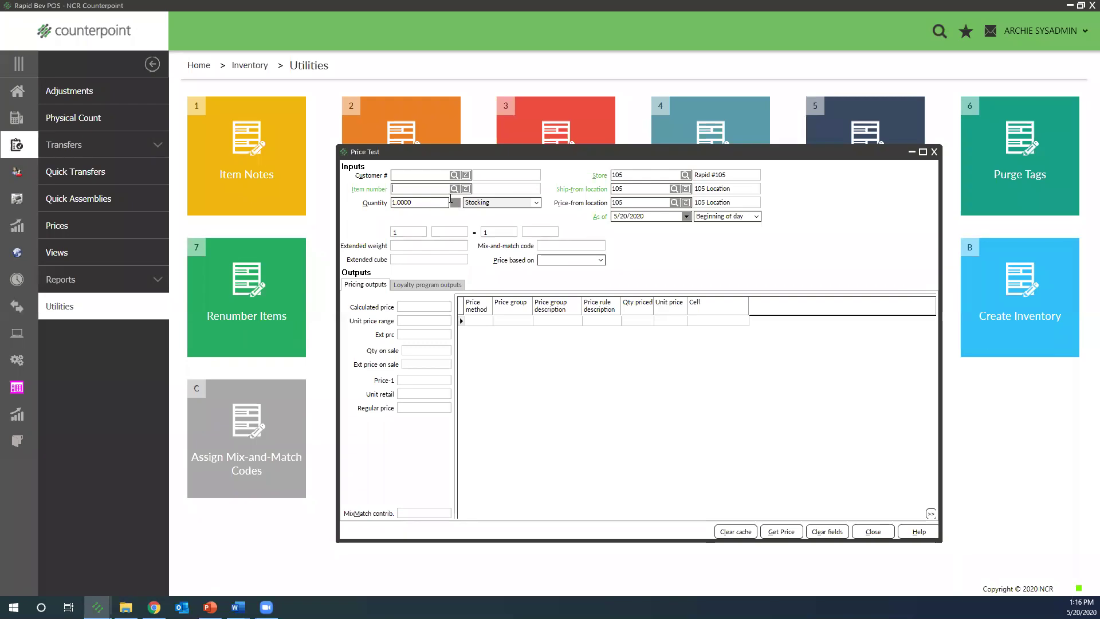
left_click(421, 190)
type("1322")
key("BackSpace")
key("BackSpace")
type("32")
key("Tab")
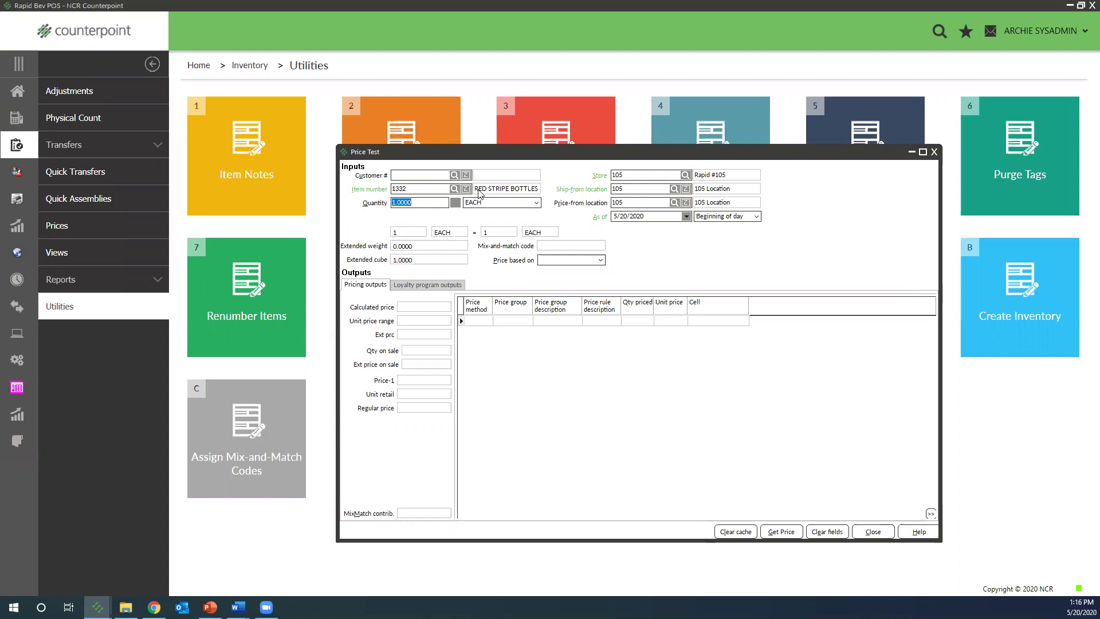
key("Tab")
key("Tab")
key("Tab")
key("Tab")
key("Tab")
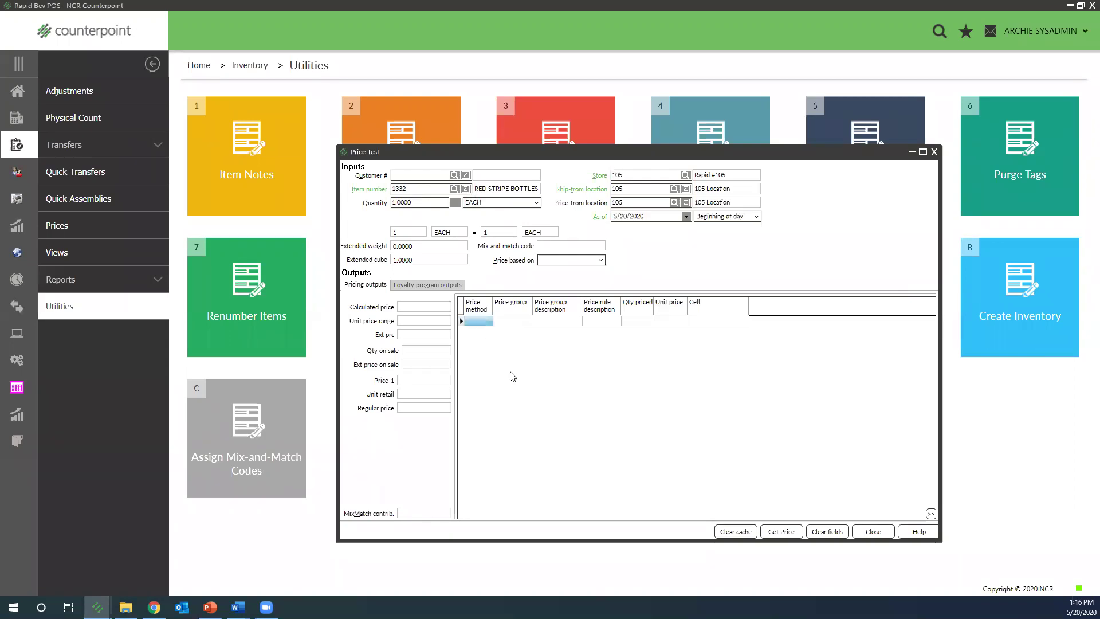
Get the price of item 1332 as of 5/20/2020: 1.5000 by Price-1, no promo applied
left_click(781, 532)
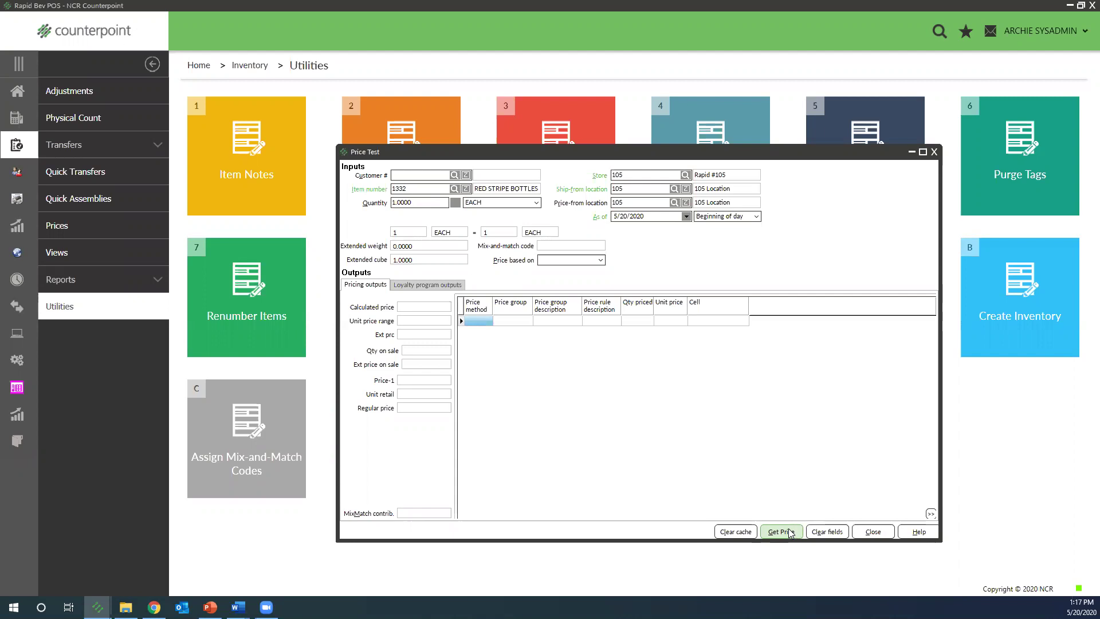
left_click(789, 531)
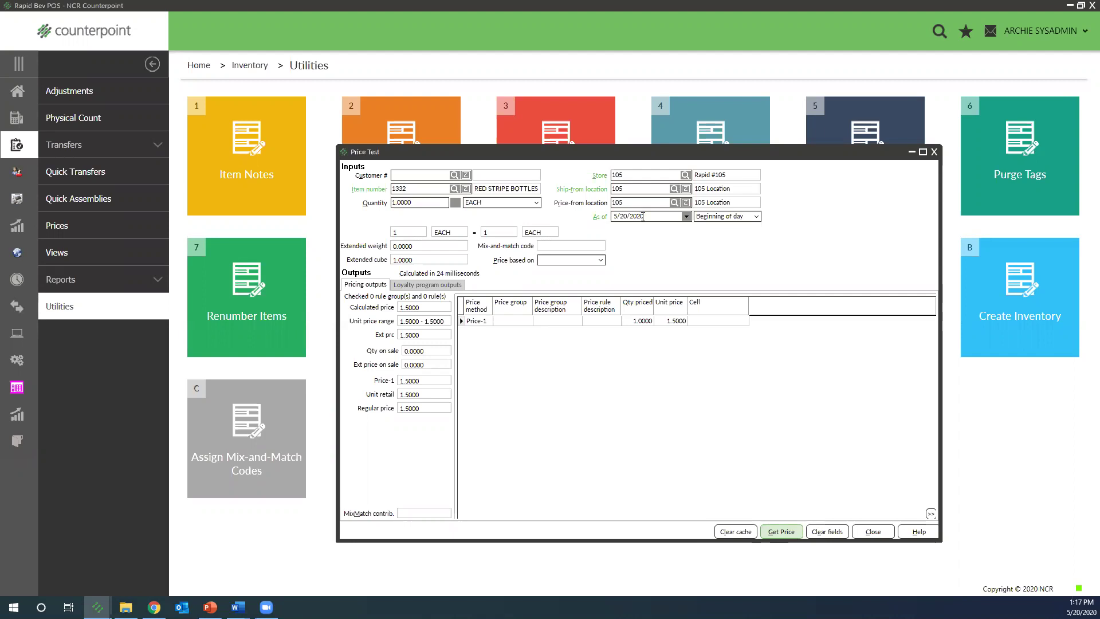
Recalculate item 1332 as of 5/22/2020, showing 1.4300 under the 5%STORWIDE 5% Off Everything rule
left_click(685, 216)
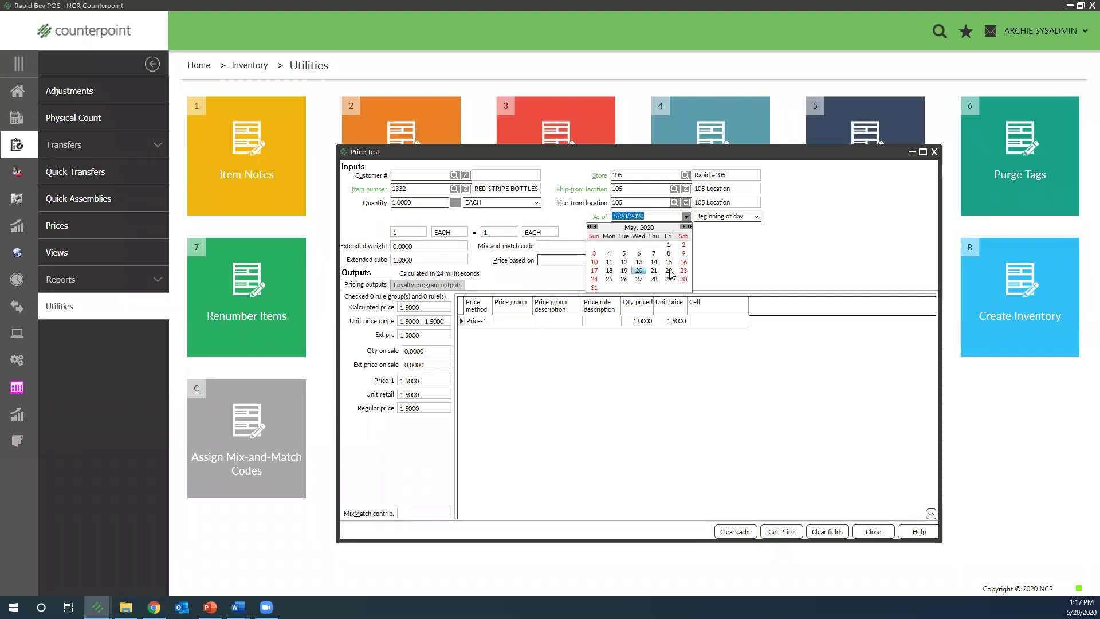
left_click(670, 271)
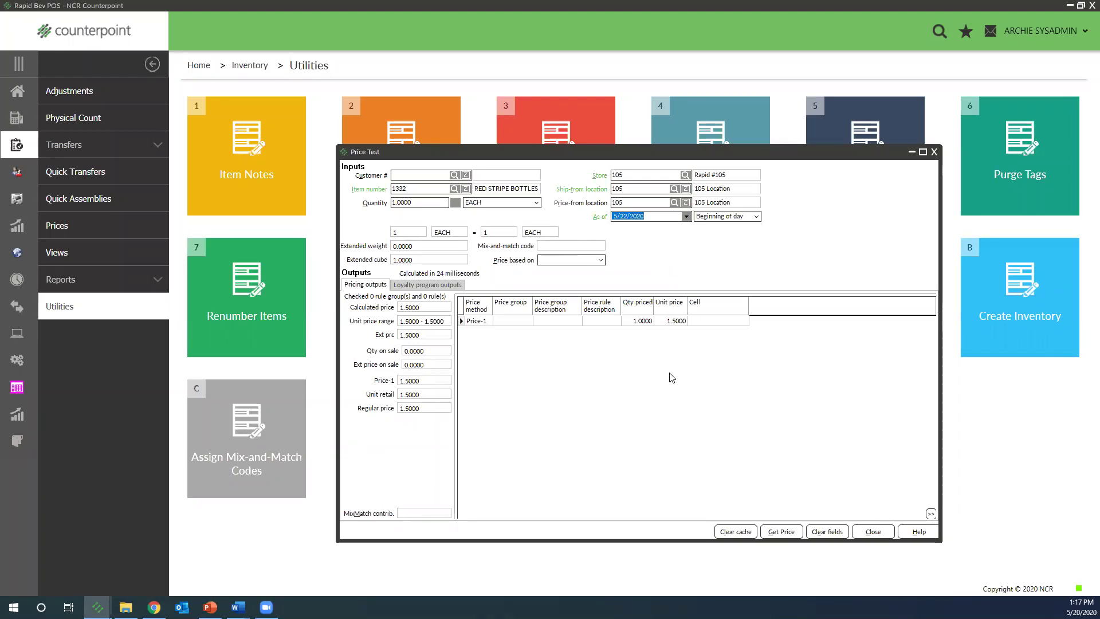
left_click(782, 532)
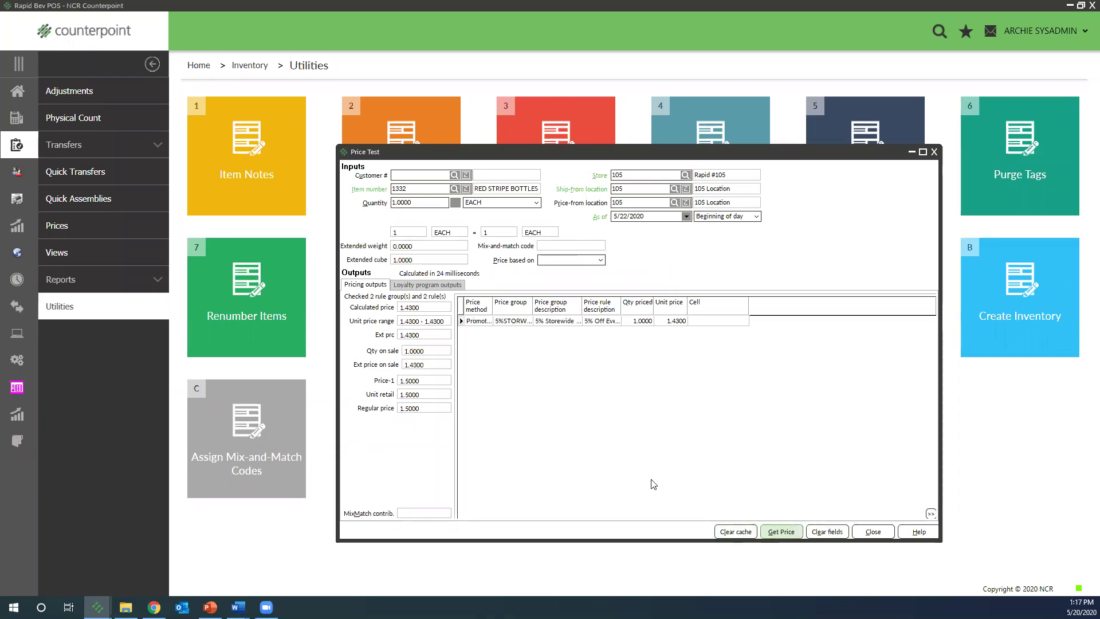
left_click_drag(533, 307, 576, 308)
left_click_drag(665, 307, 694, 309)
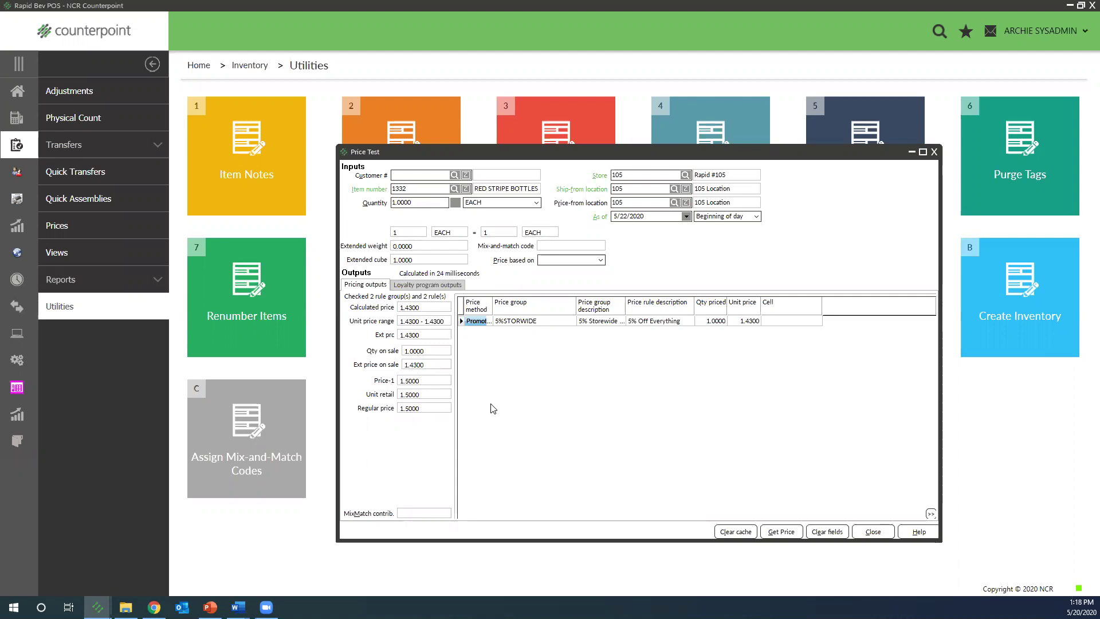
Close the Price Test and bring up an empty Promotional Prices form from the Prices area
left_click(872, 531)
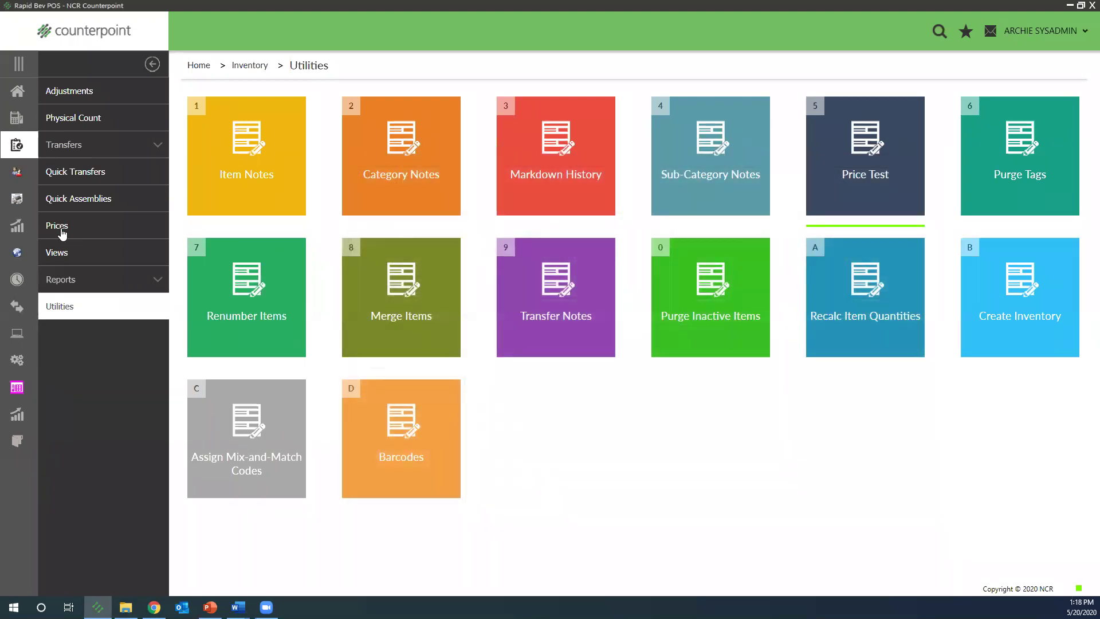
left_click(60, 227)
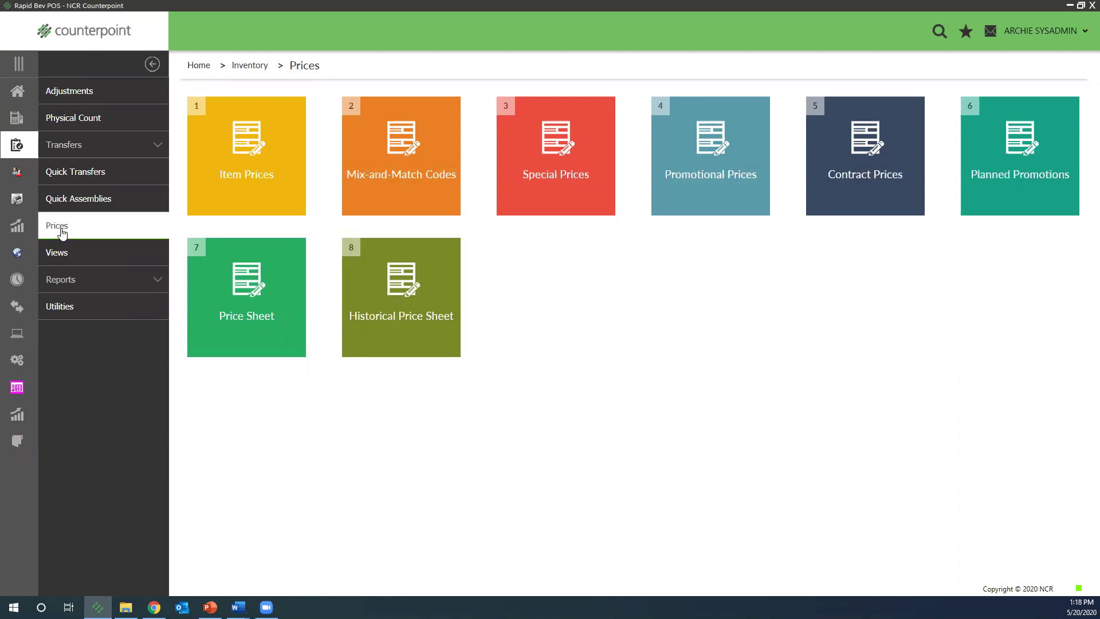
left_click(705, 184)
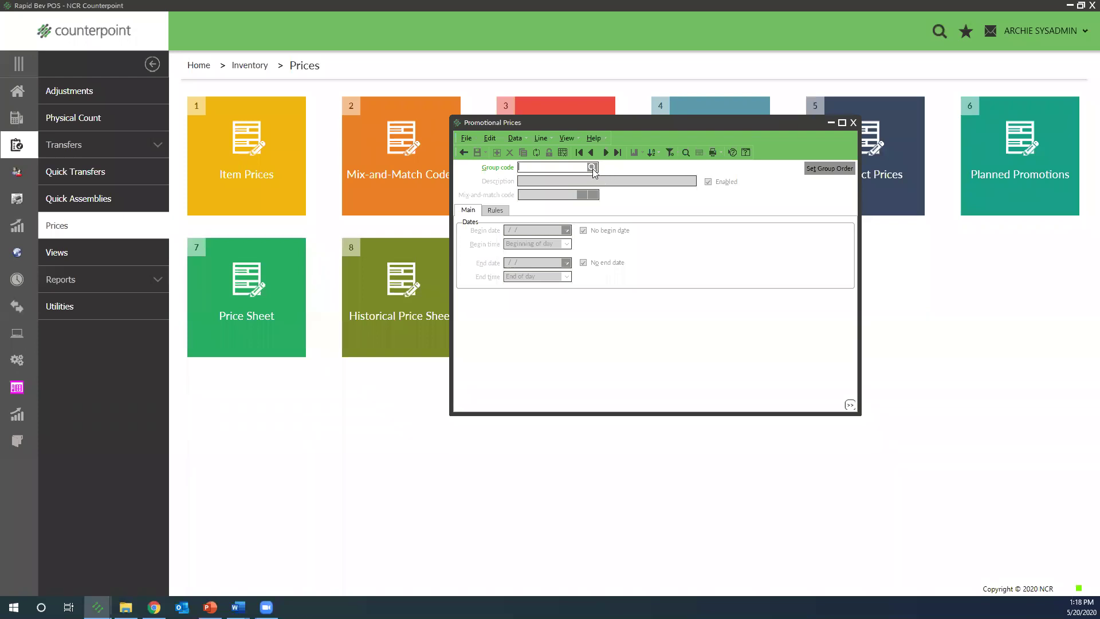
Load the 10%CAWINE price group and show its pricing rules
left_click(593, 166)
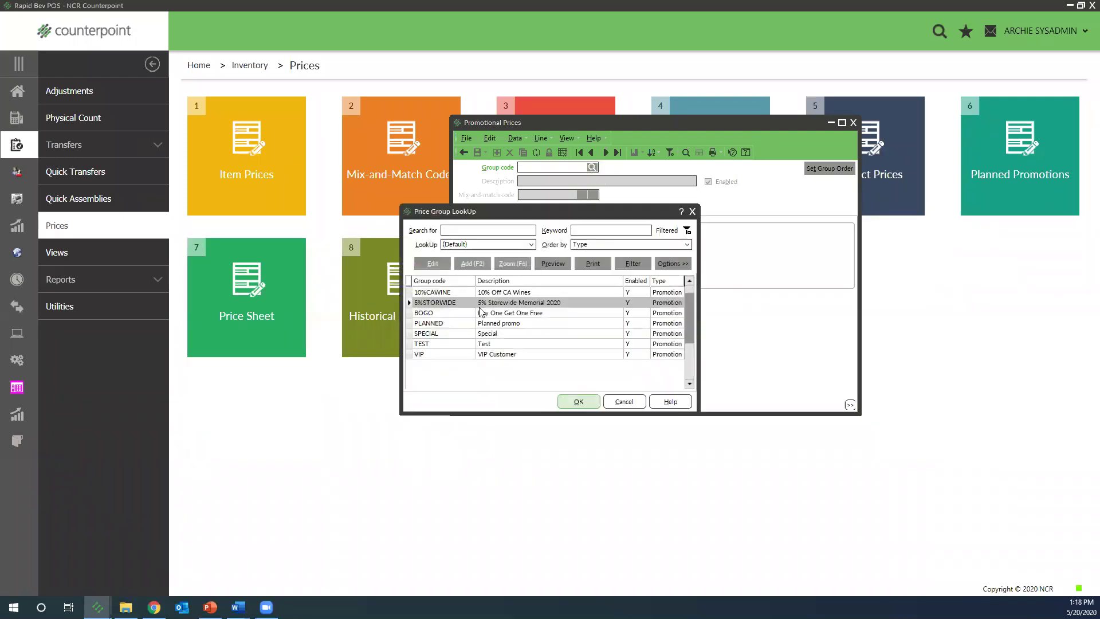
left_click(461, 292)
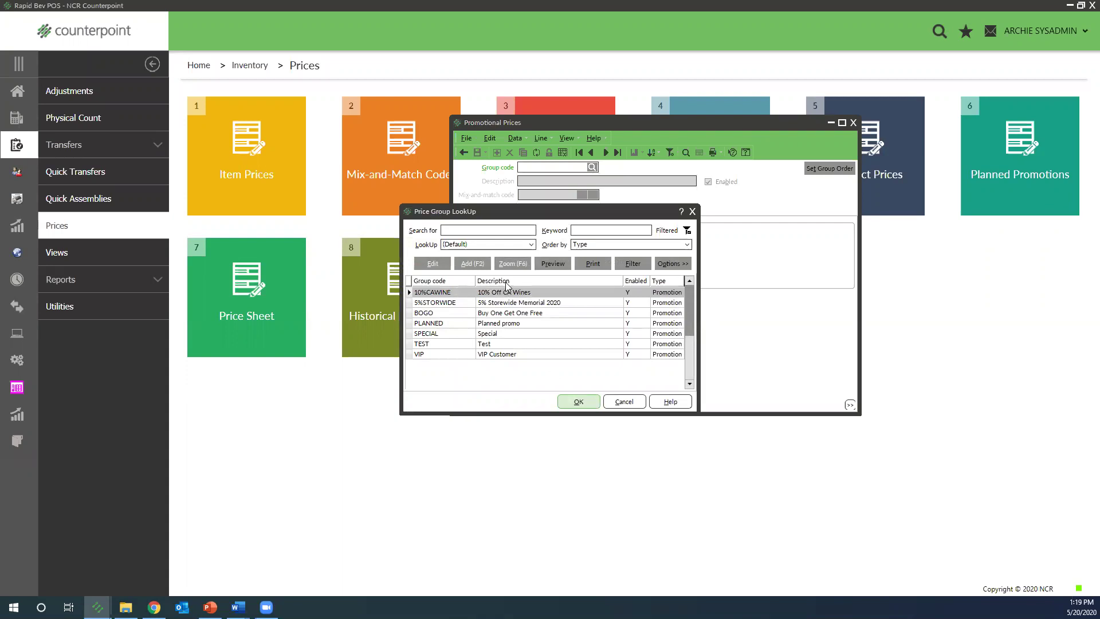
left_click(565, 402)
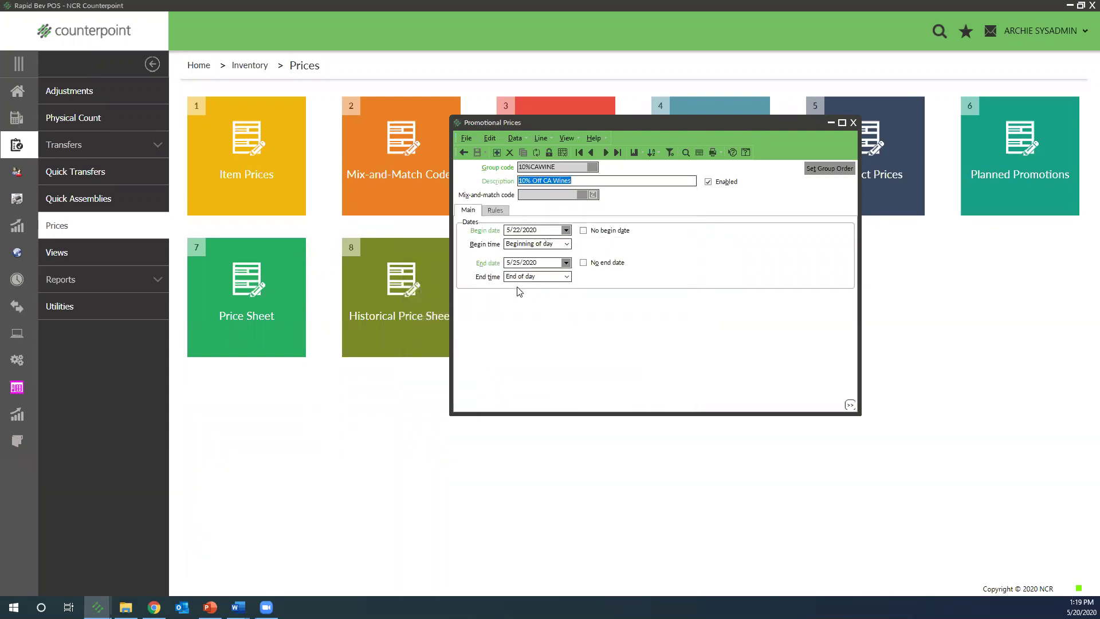
left_click(495, 210)
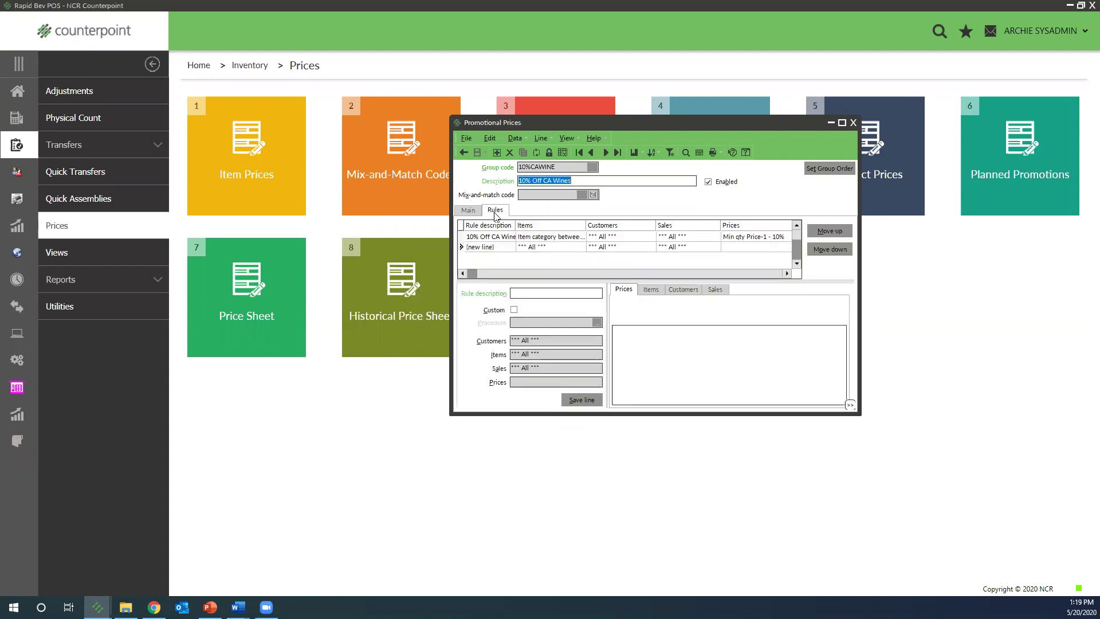
Check that the 10% Off CA Wine rule covers item category 500 and takes 10% off Price-1
left_click(504, 240)
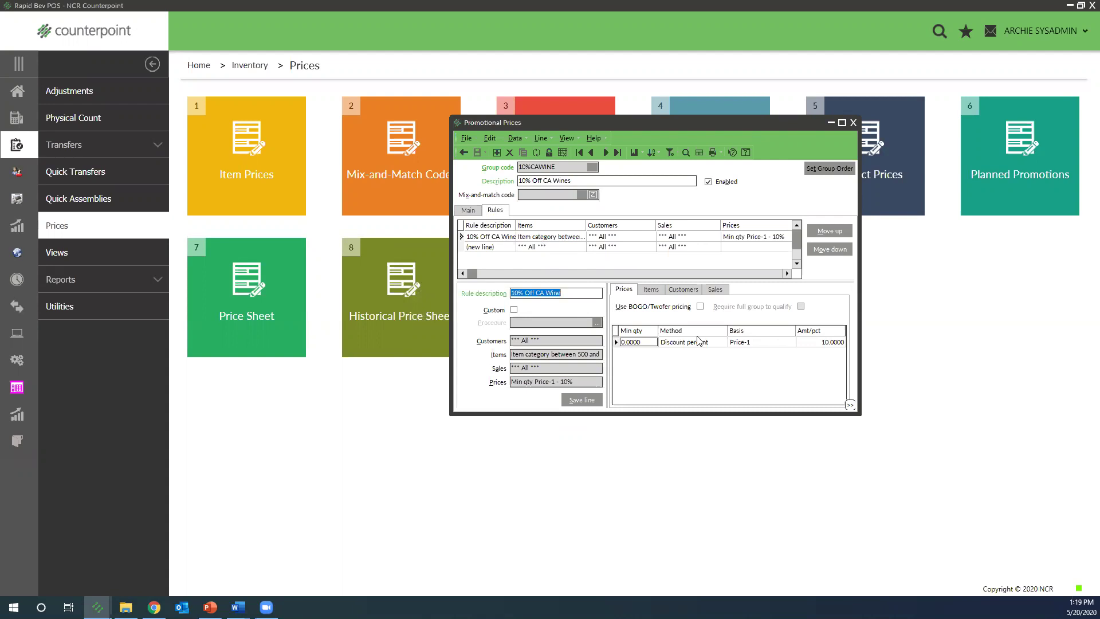
left_click(651, 289)
left_click(639, 321)
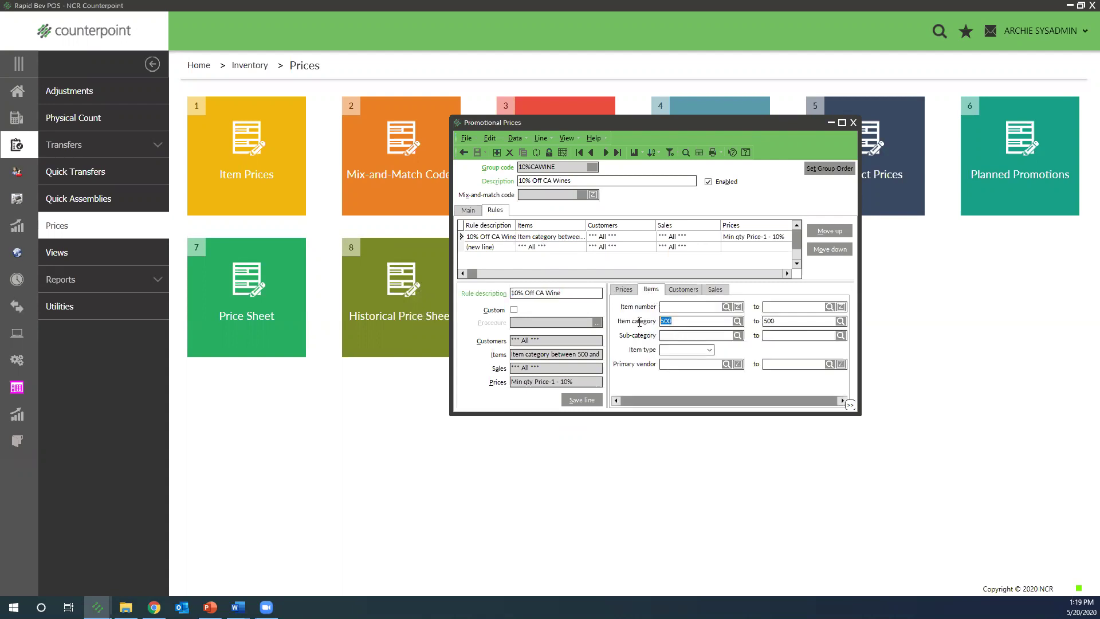
left_click(738, 322)
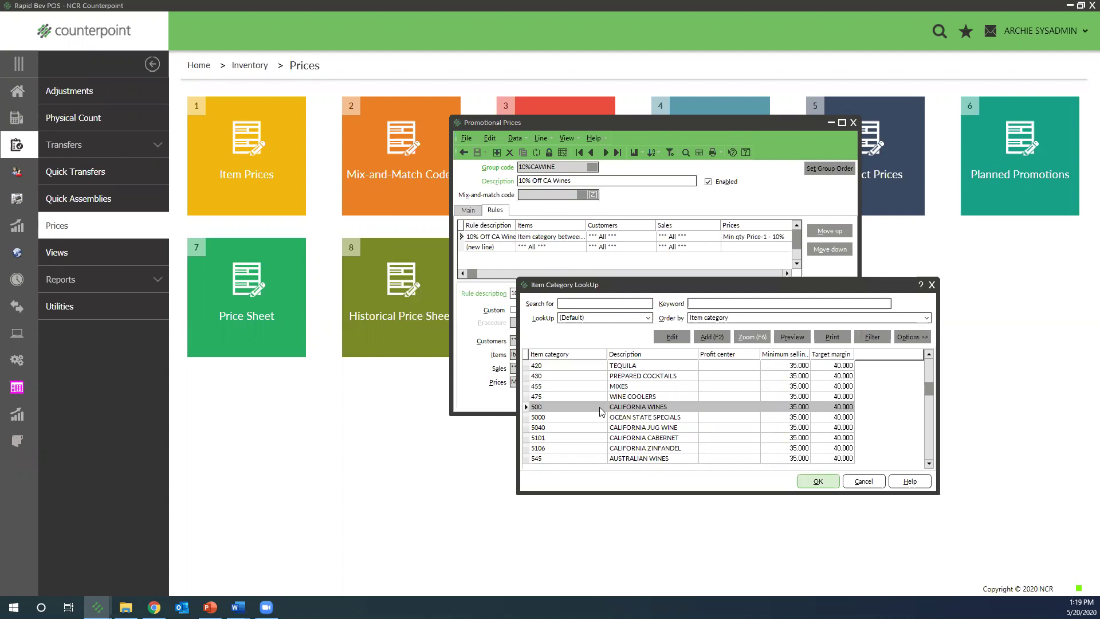
left_click(870, 485)
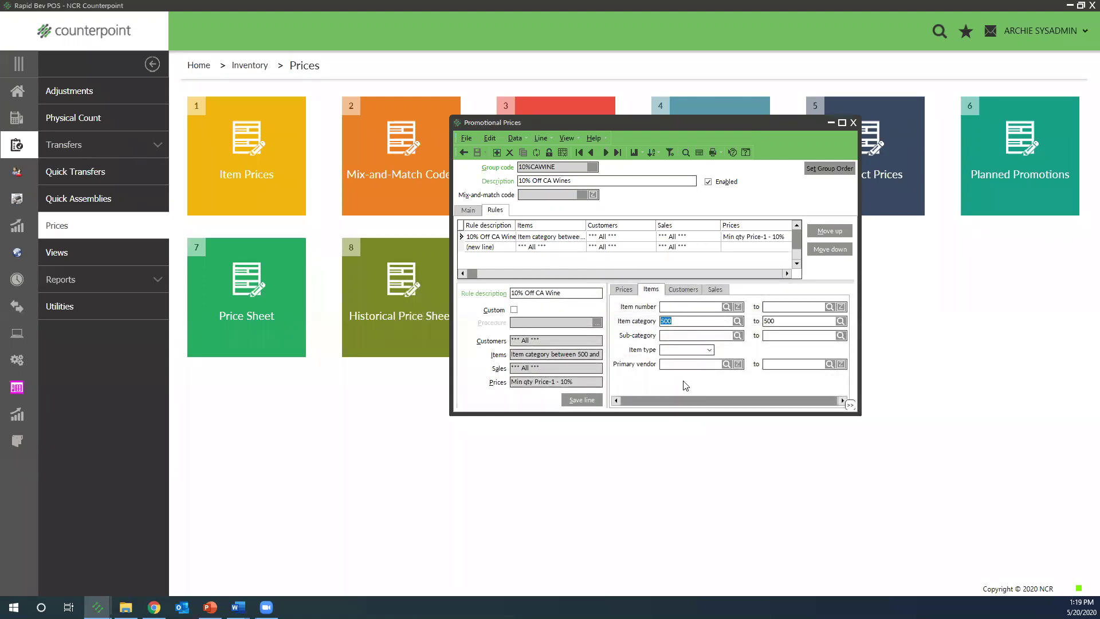
left_click(624, 290)
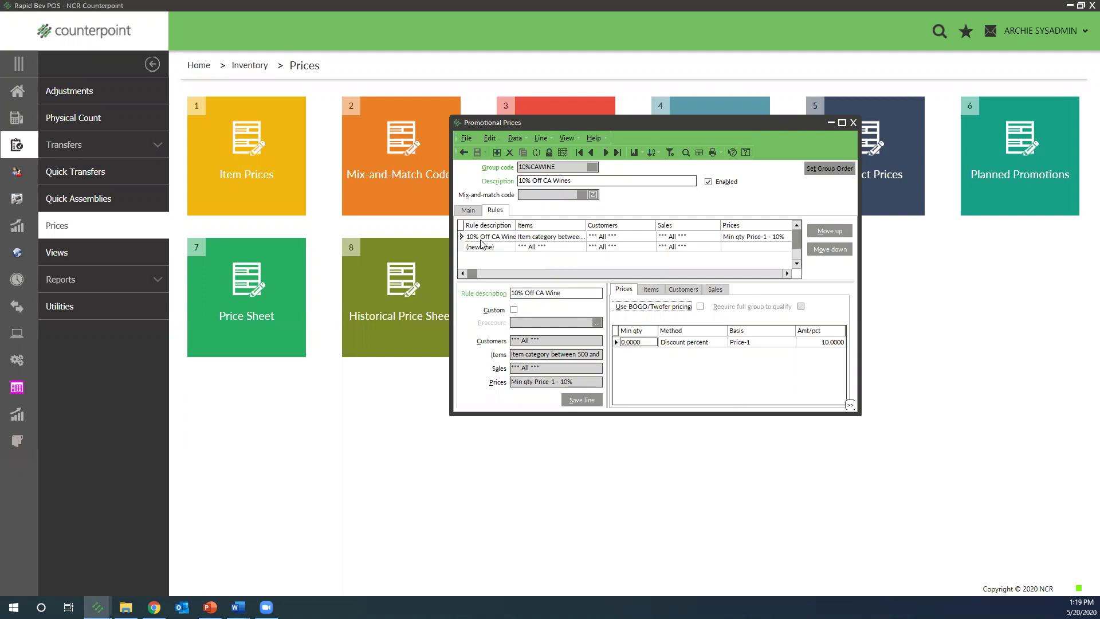
left_click(660, 293)
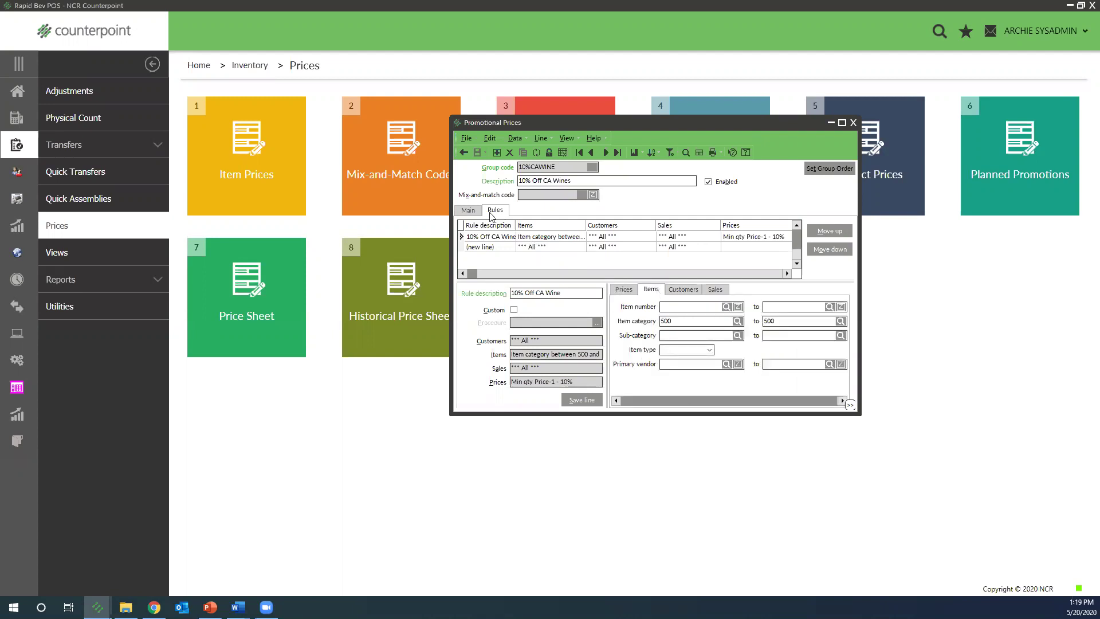
Check the promotion's begin and end dates, then close the Promotional Prices window
left_click(471, 210)
left_click(853, 124)
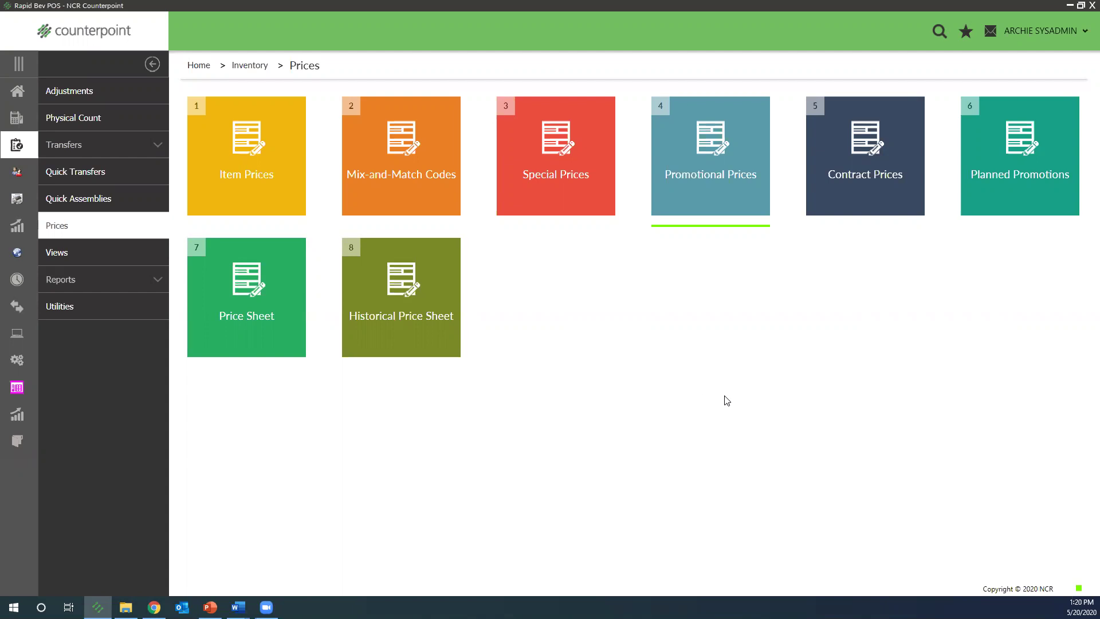
Reopen Promotional Prices, load the VIP Customer group, and show its rules
left_click(723, 186)
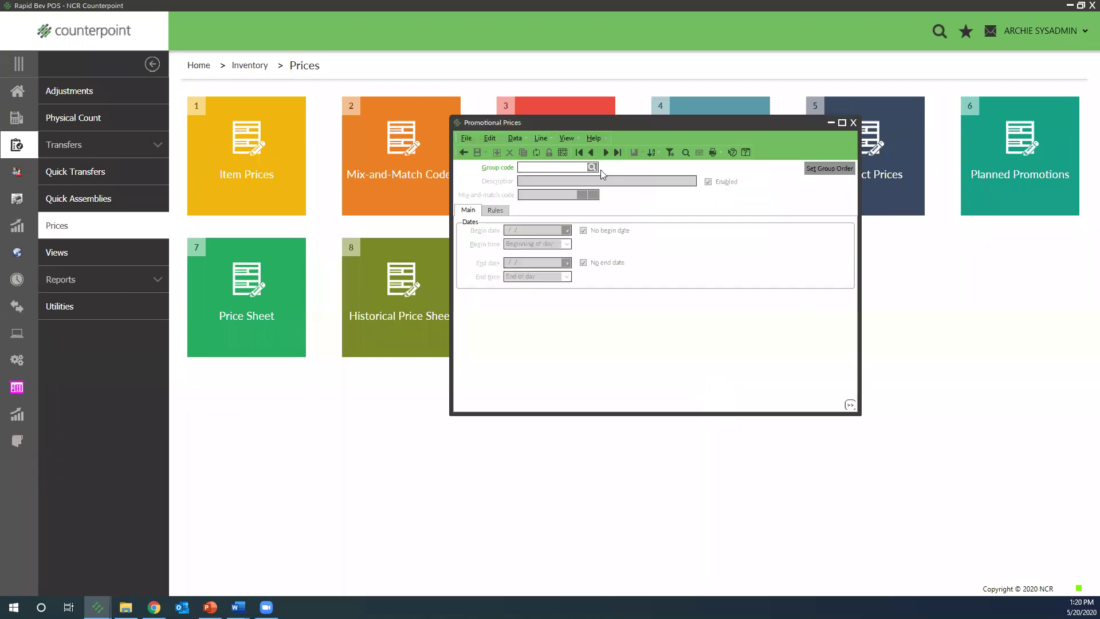
left_click(593, 167)
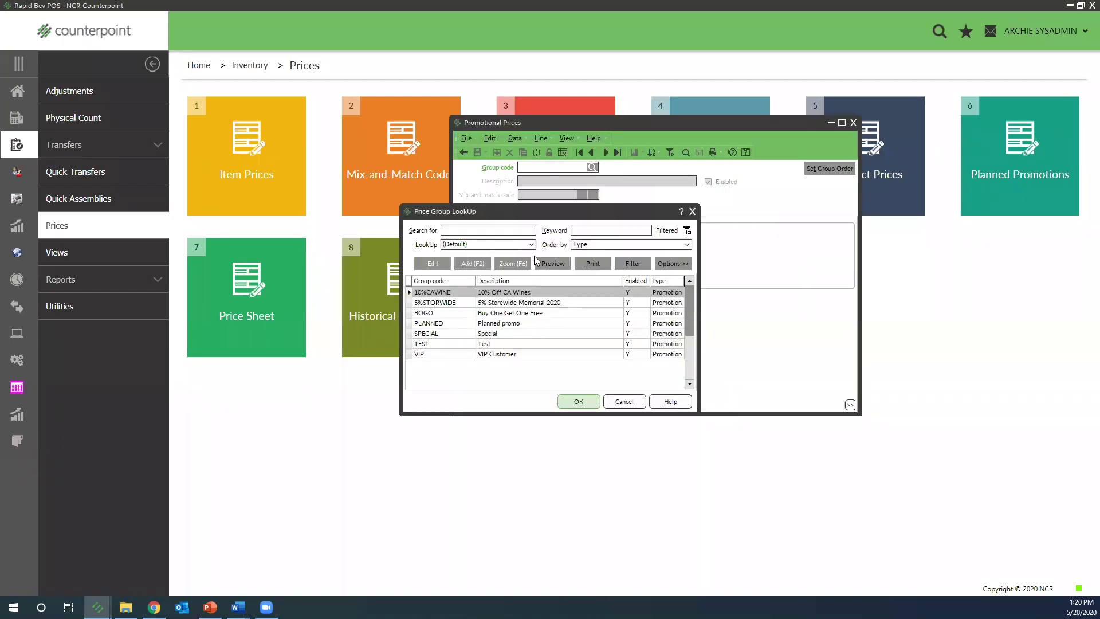
left_click(496, 354)
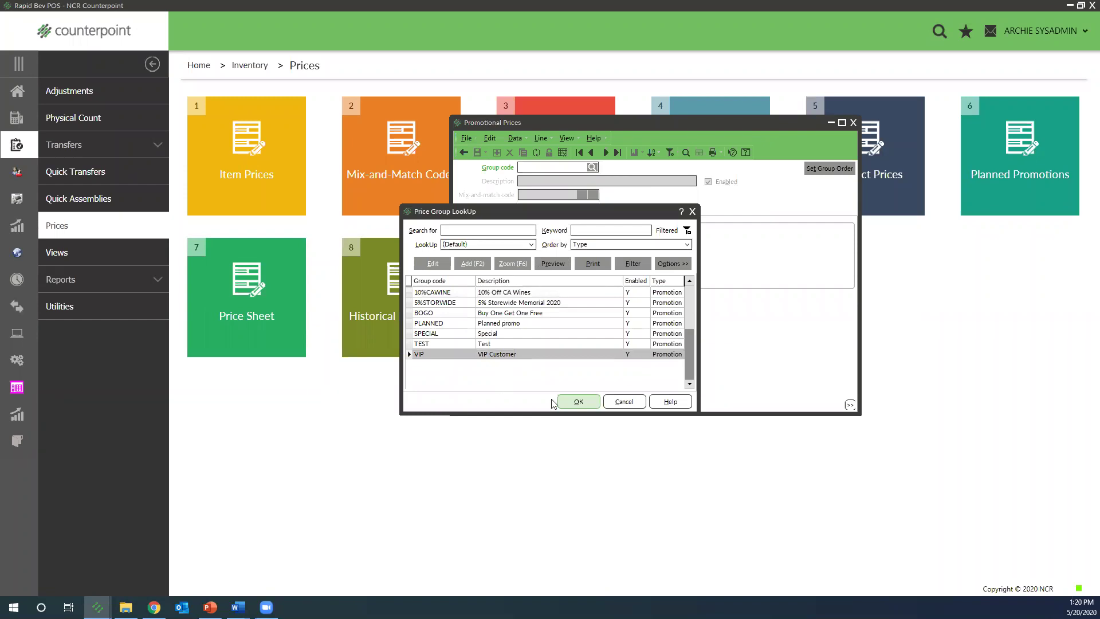
left_click(570, 403)
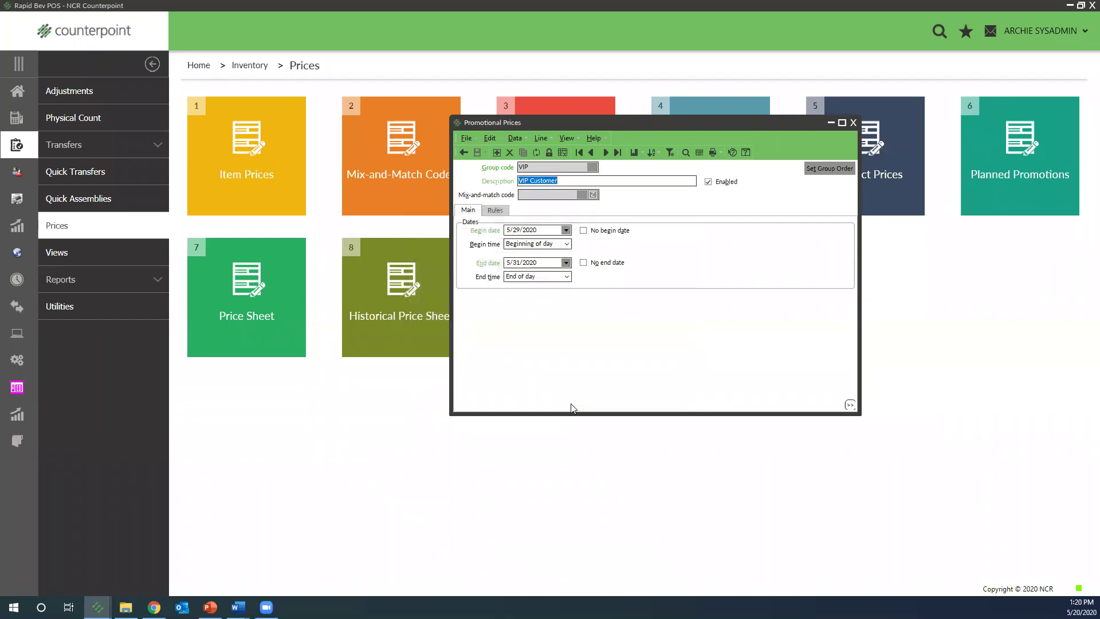
left_click(496, 211)
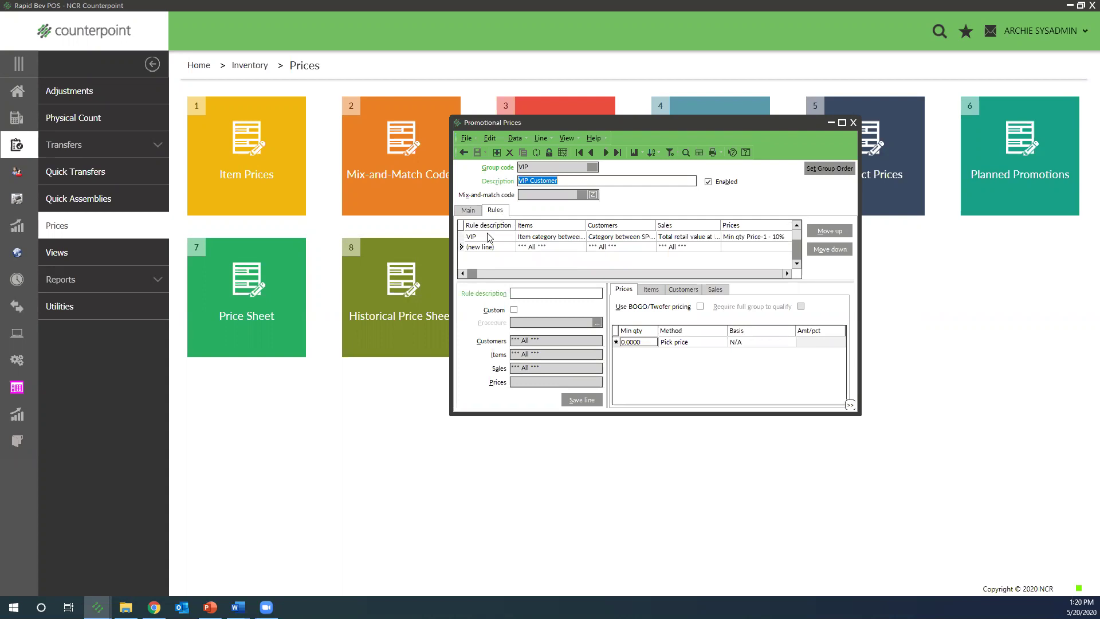
Check the VIP rule's 10% discount and its item category range of 500 through 500
left_click(487, 236)
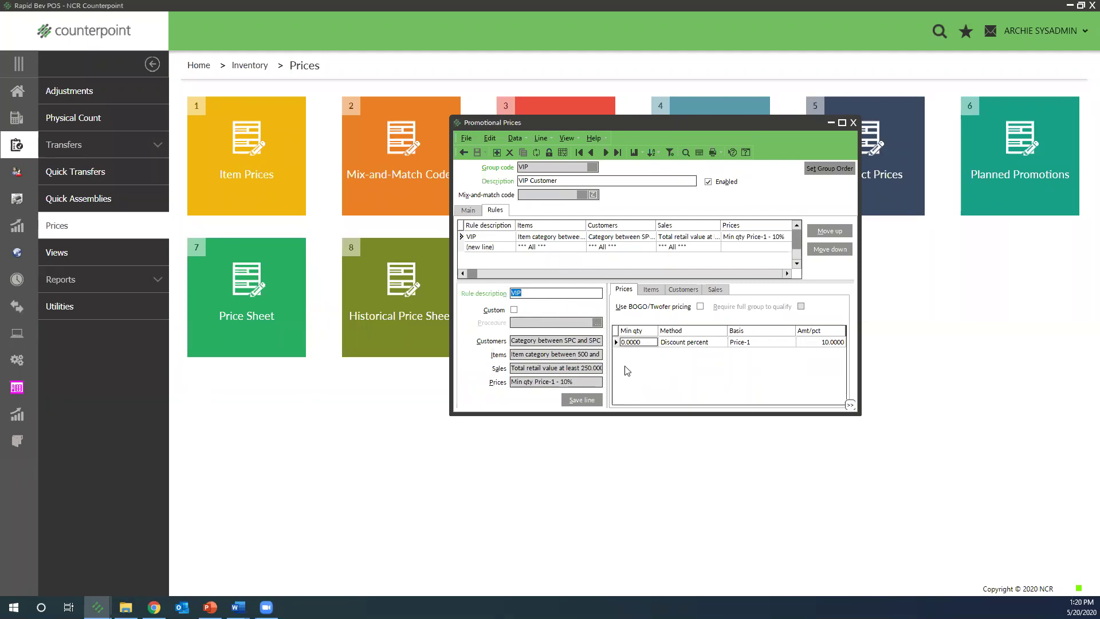
left_click(830, 344)
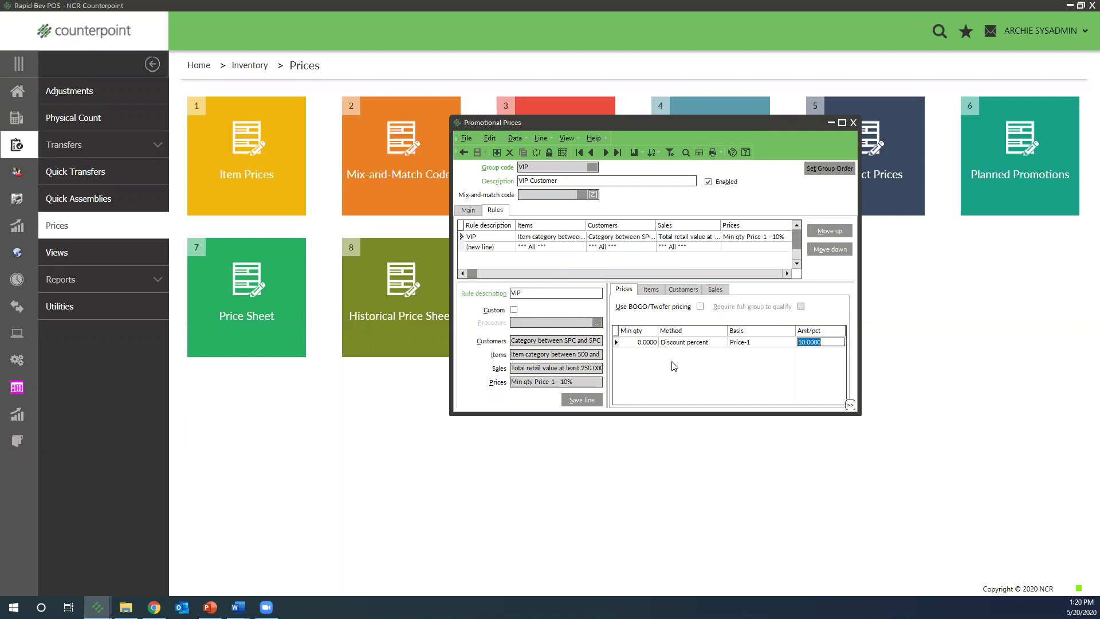
left_click(657, 290)
left_click(687, 319)
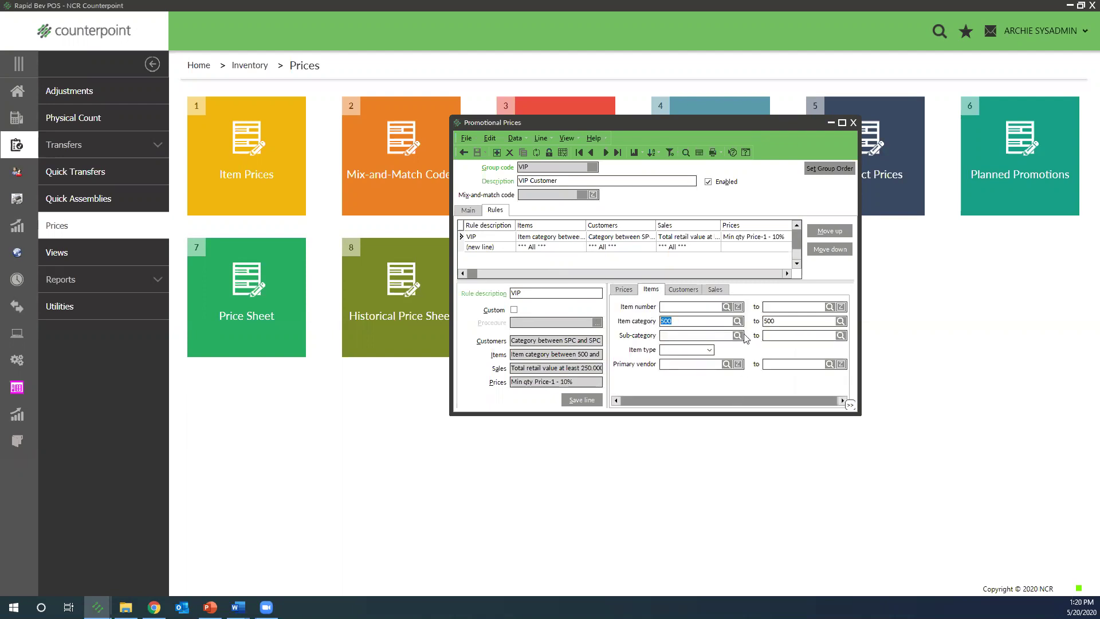
Check the VIP rule's customer category SPC and 250 minimum total retail, then return to its prices
left_click(683, 292)
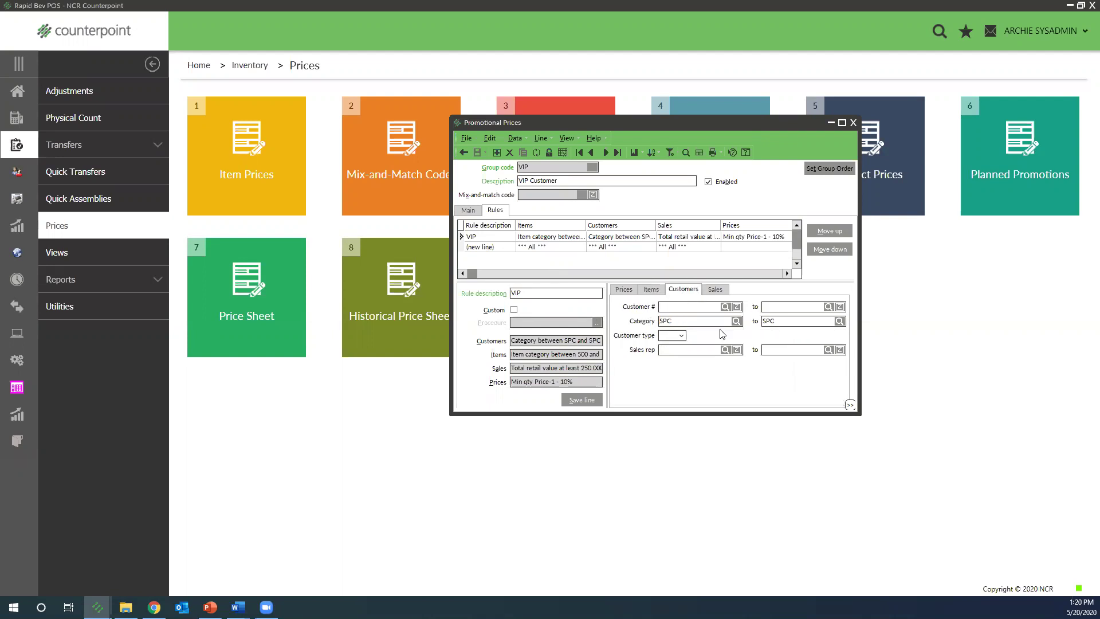
left_click(736, 322)
left_click(715, 288)
left_click(720, 365)
left_click_drag(719, 365, 685, 365)
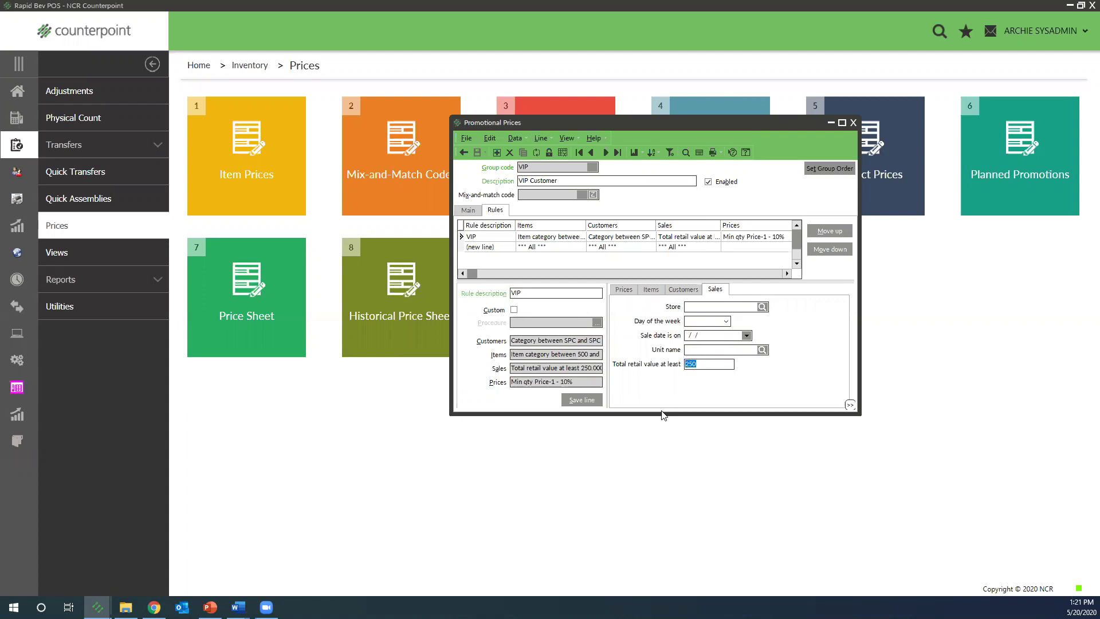
left_click(621, 289)
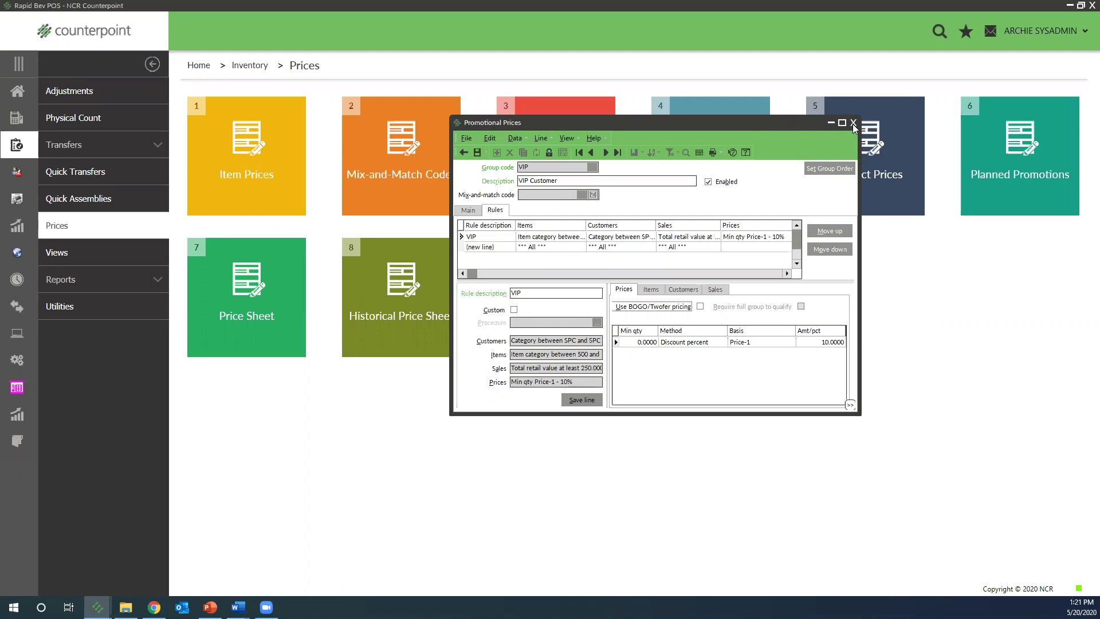
Close Promotional Prices without saving, reopen it, and load the BOGO Buy One Get One Free group
left_click(853, 123)
left_click(586, 327)
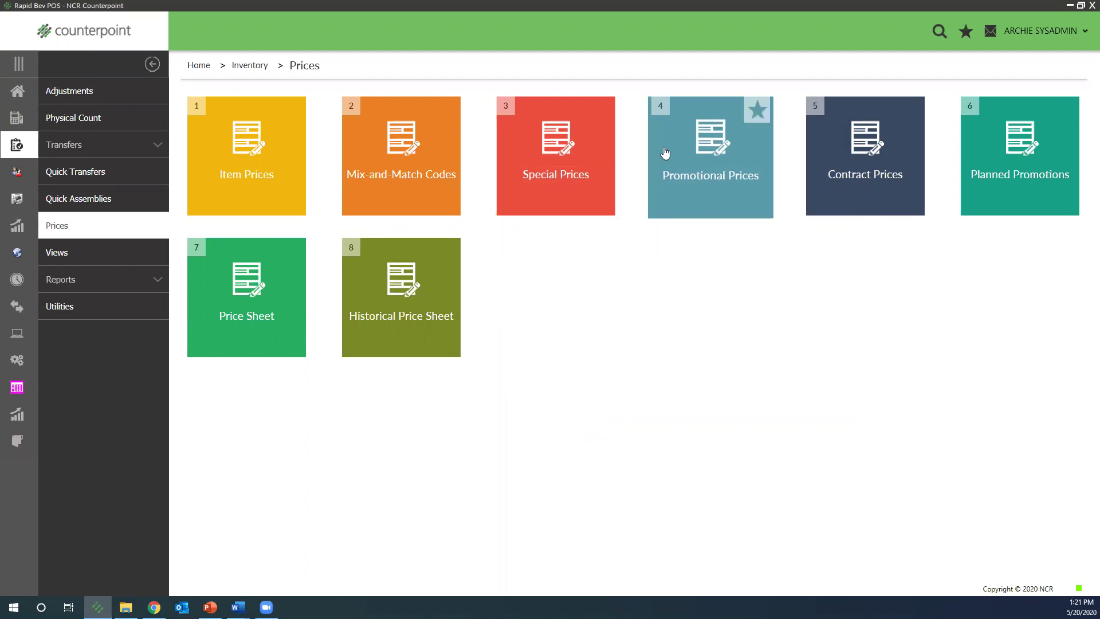
left_click(705, 175)
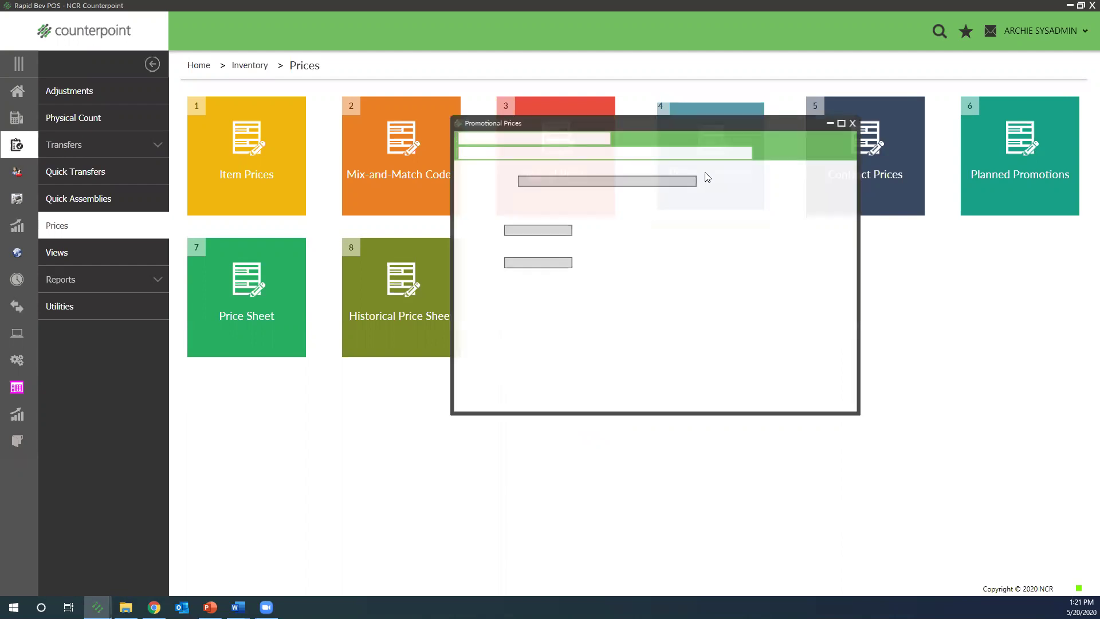
left_click(593, 167)
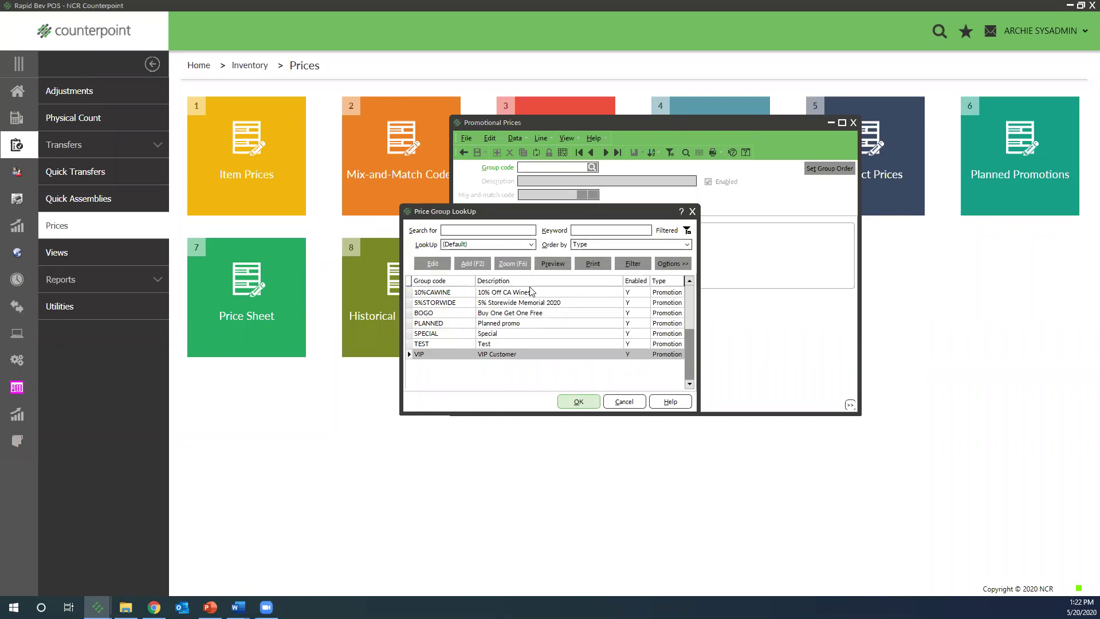
double_click(519, 313)
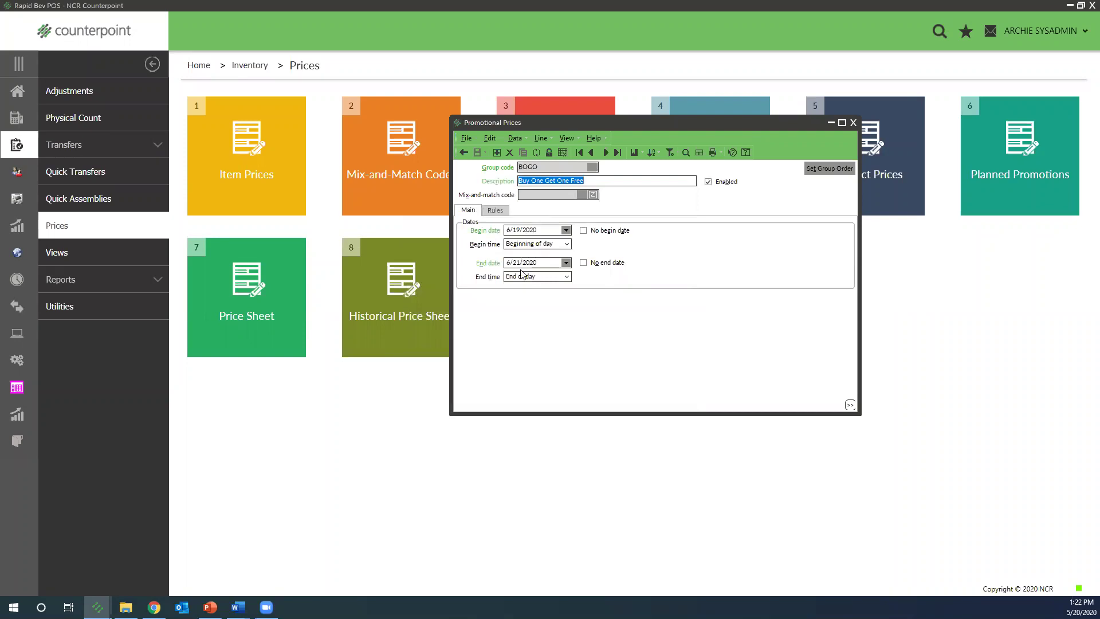
Show the BOGO Father's Day rule's details and enlarge the Promotional Prices window
left_click(496, 211)
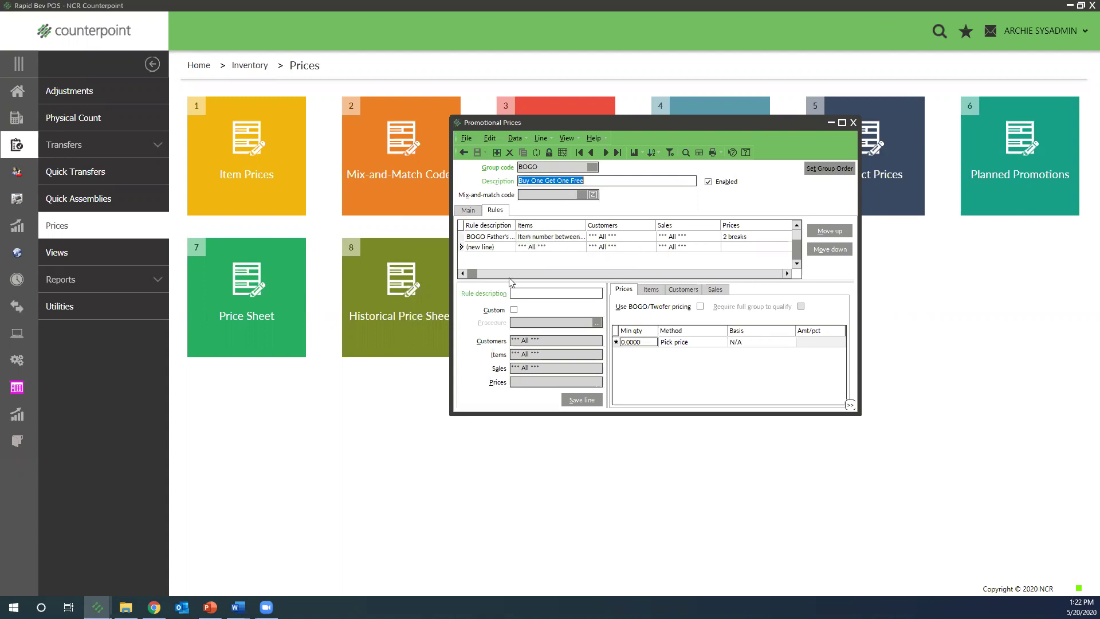
left_click(498, 241)
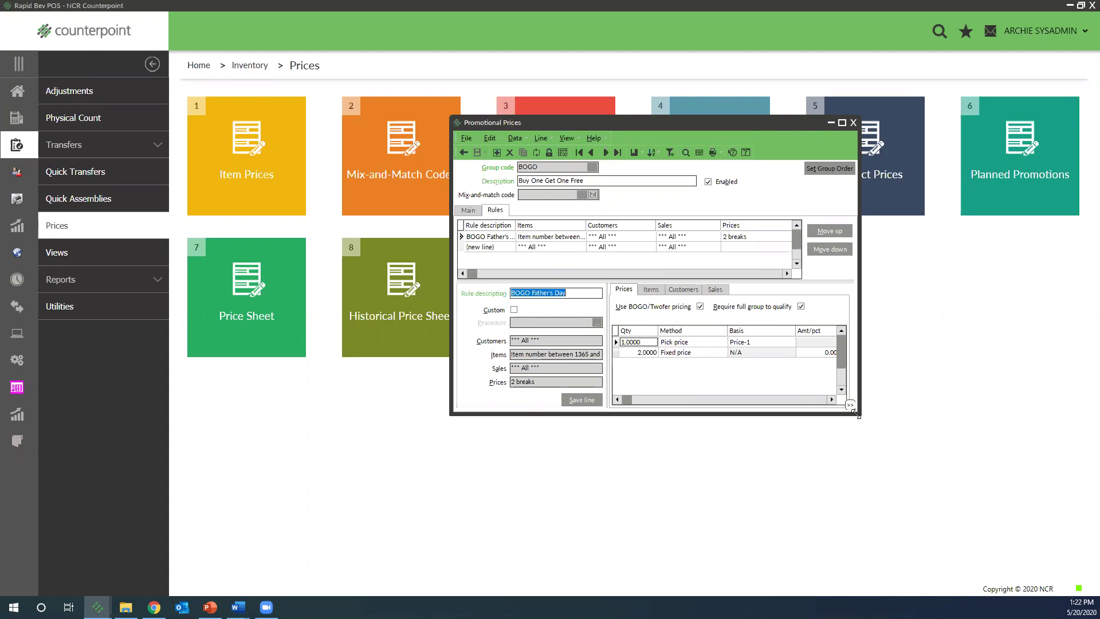
left_click_drag(858, 414, 963, 443)
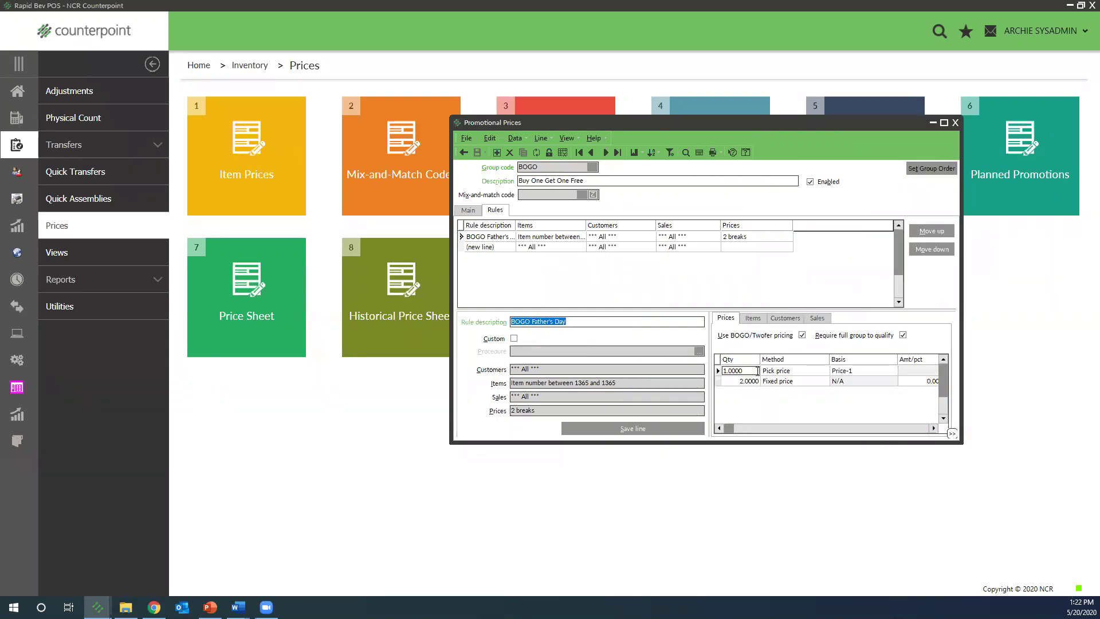
left_click(909, 370)
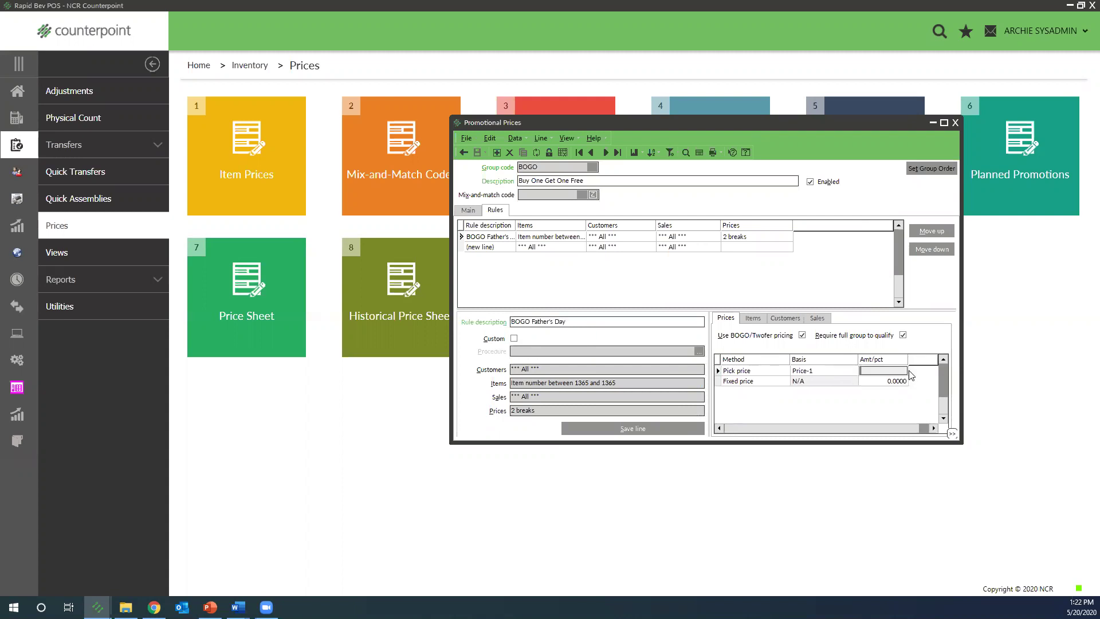
left_click(719, 428)
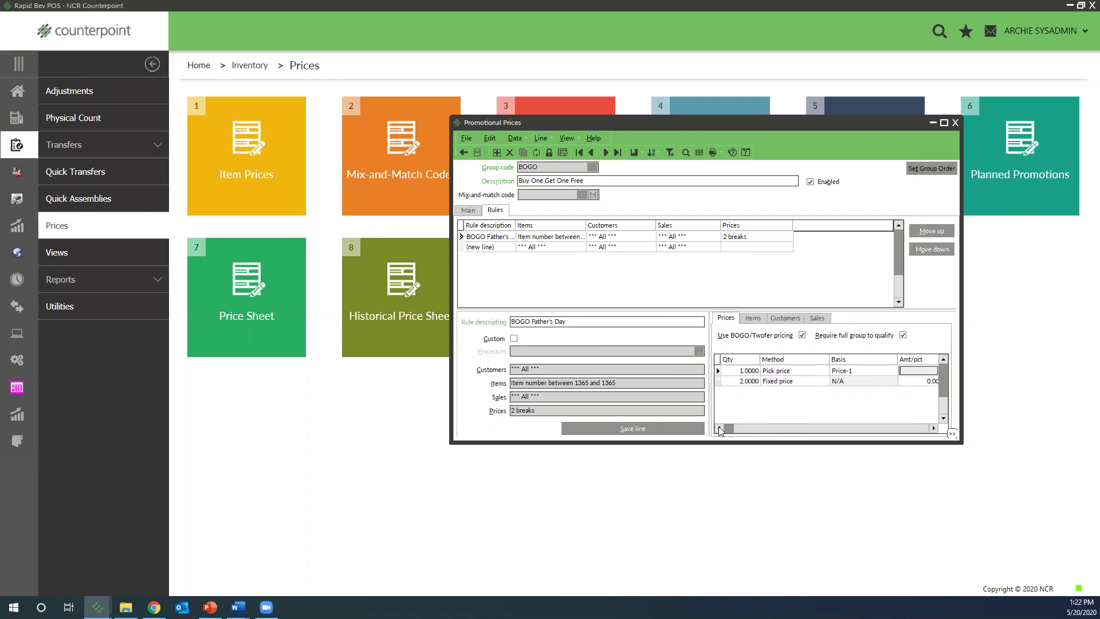
left_click(745, 384)
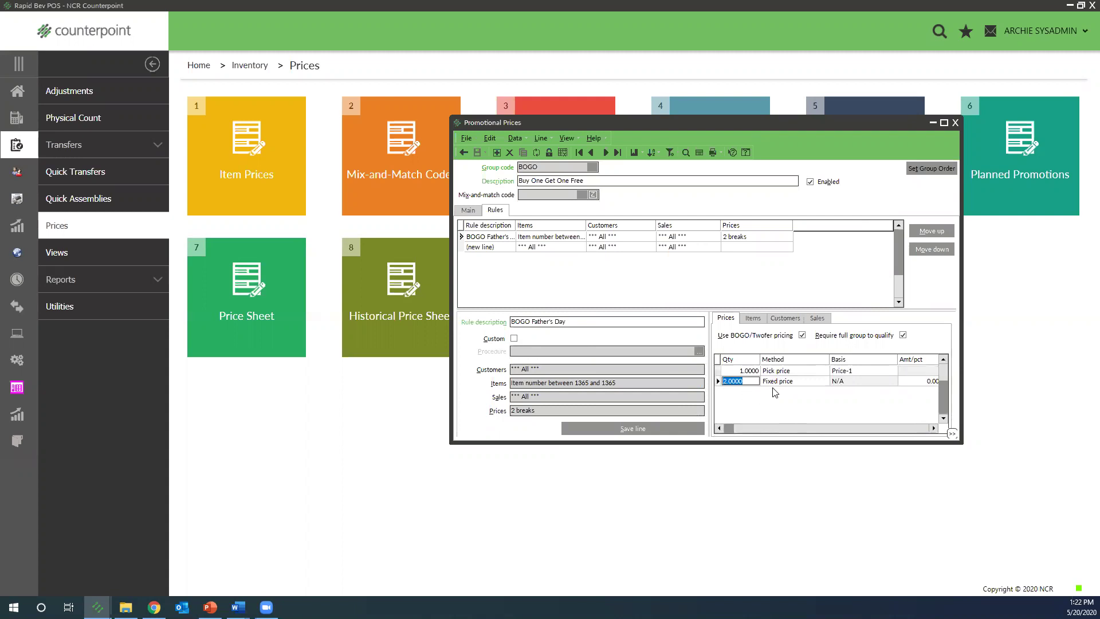
left_click(796, 383)
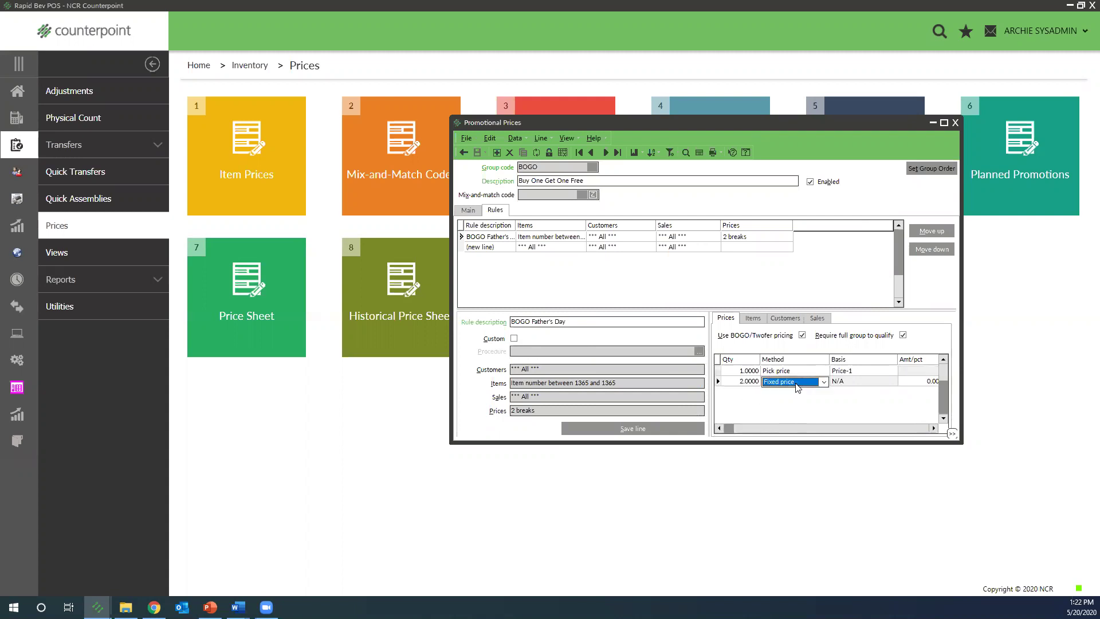
left_click(919, 382)
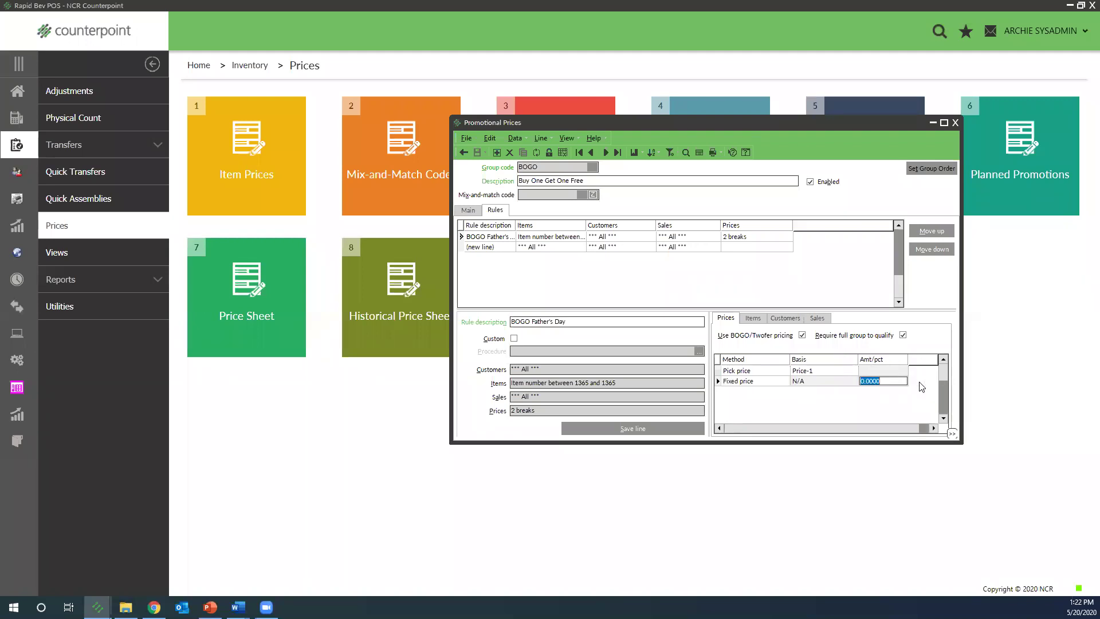
left_click(720, 428)
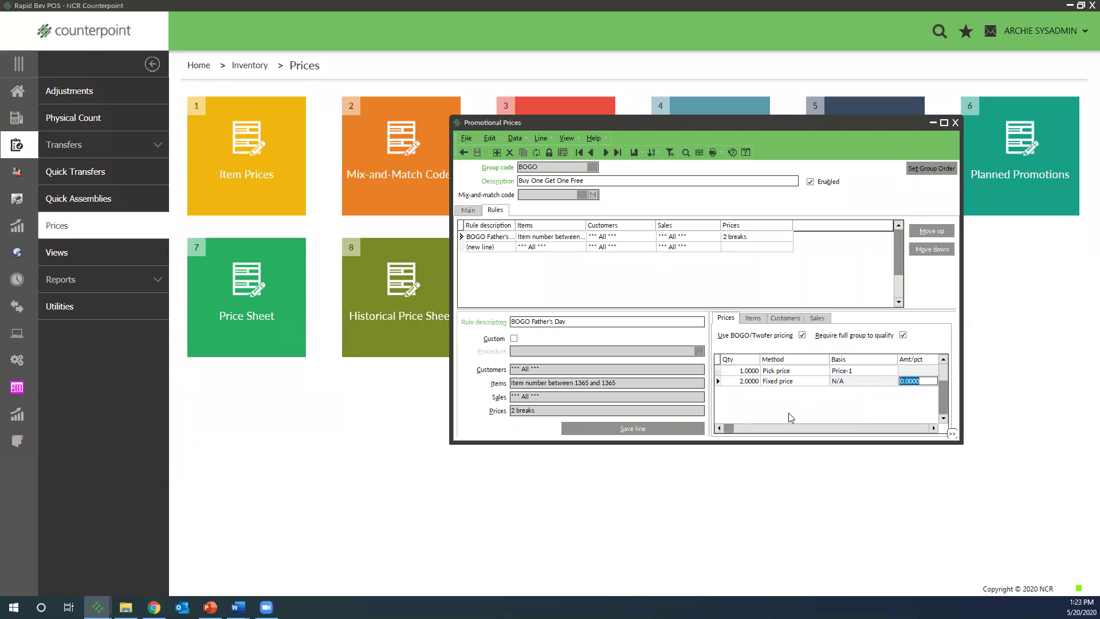
left_click(823, 383)
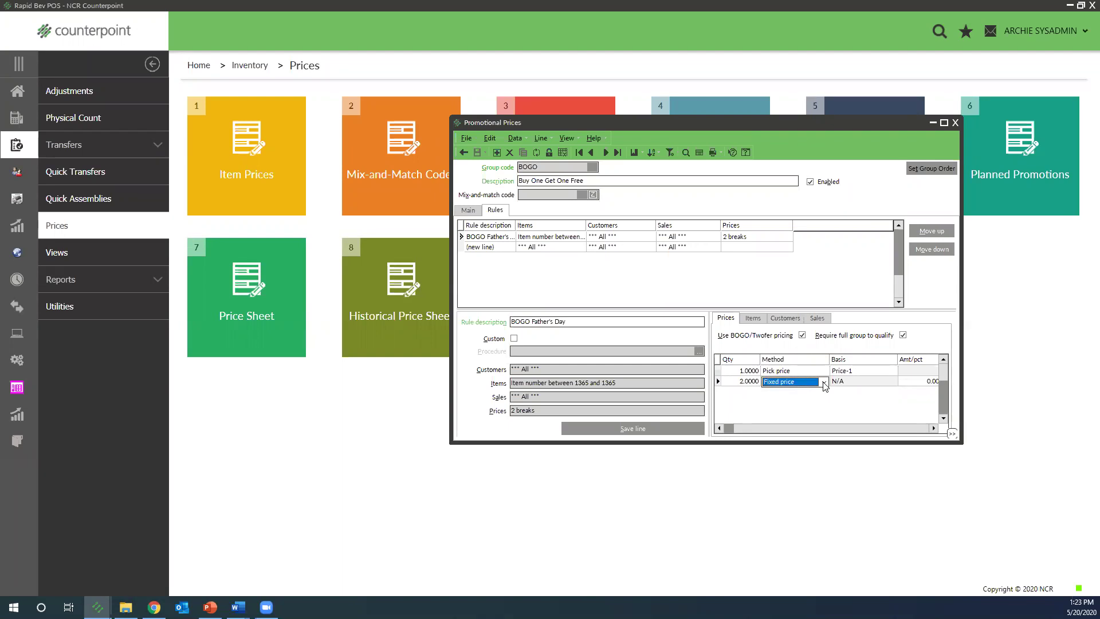
left_click(824, 383)
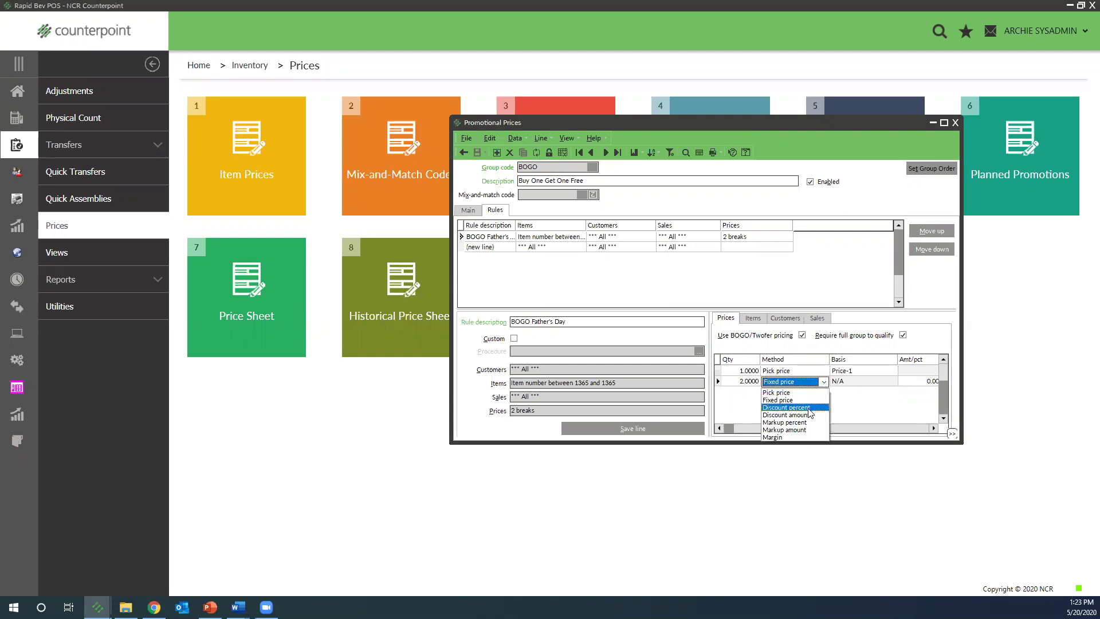
left_click(848, 408)
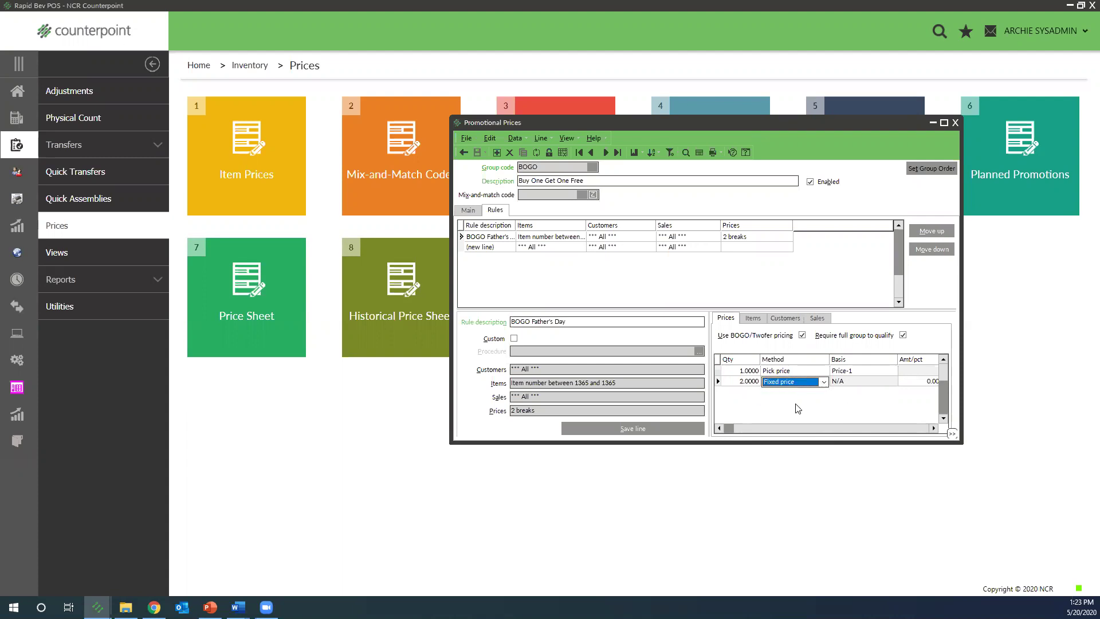
left_click(754, 319)
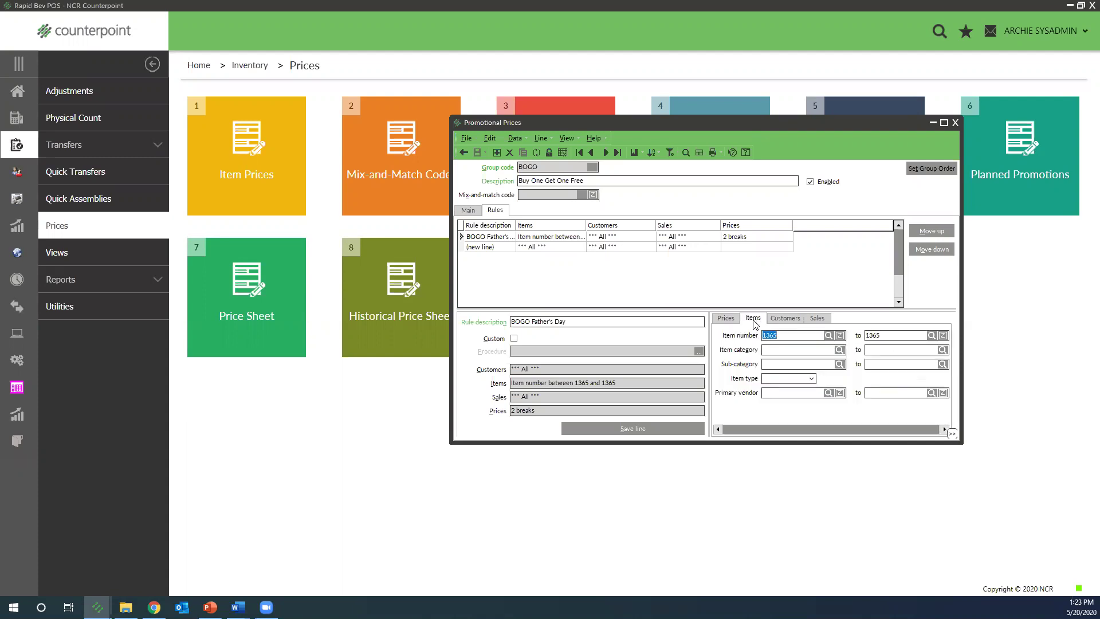
left_click(828, 335)
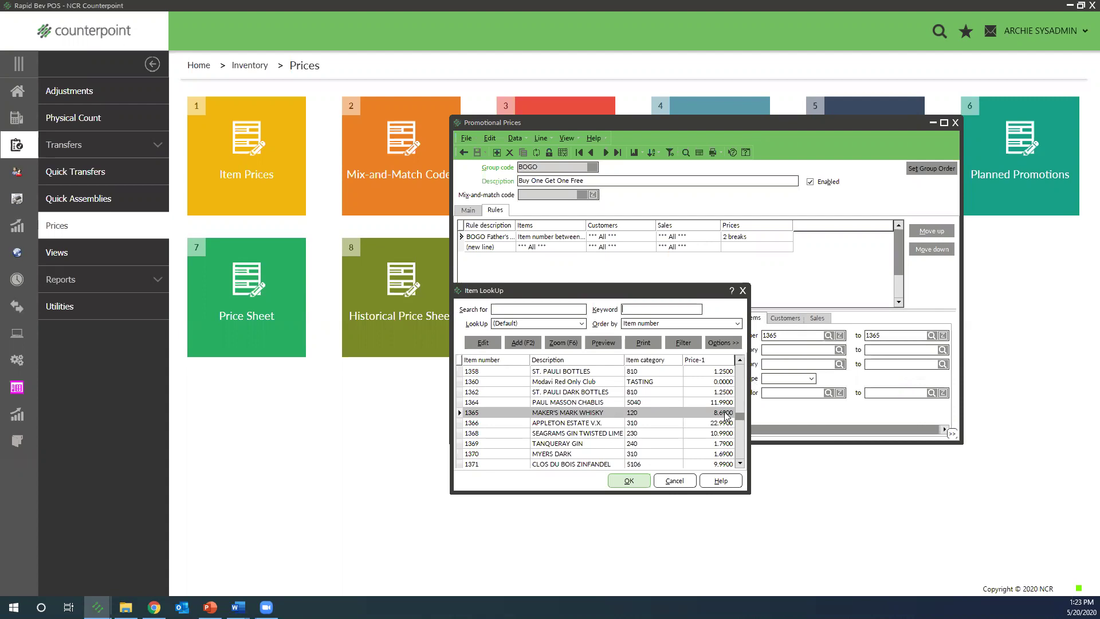
left_click(681, 483)
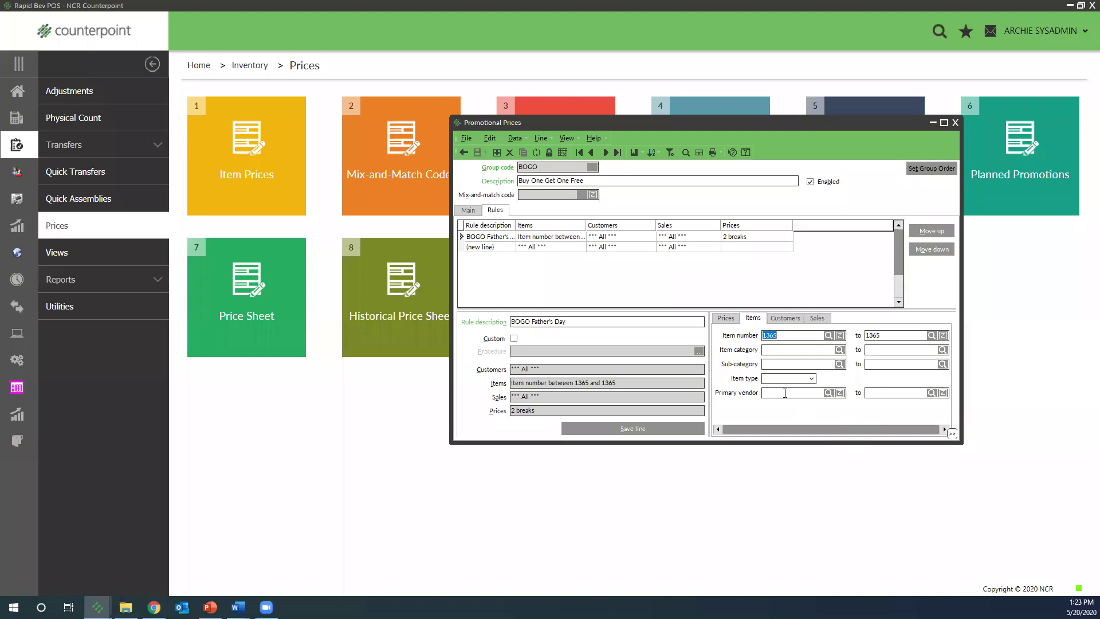
left_click(731, 323)
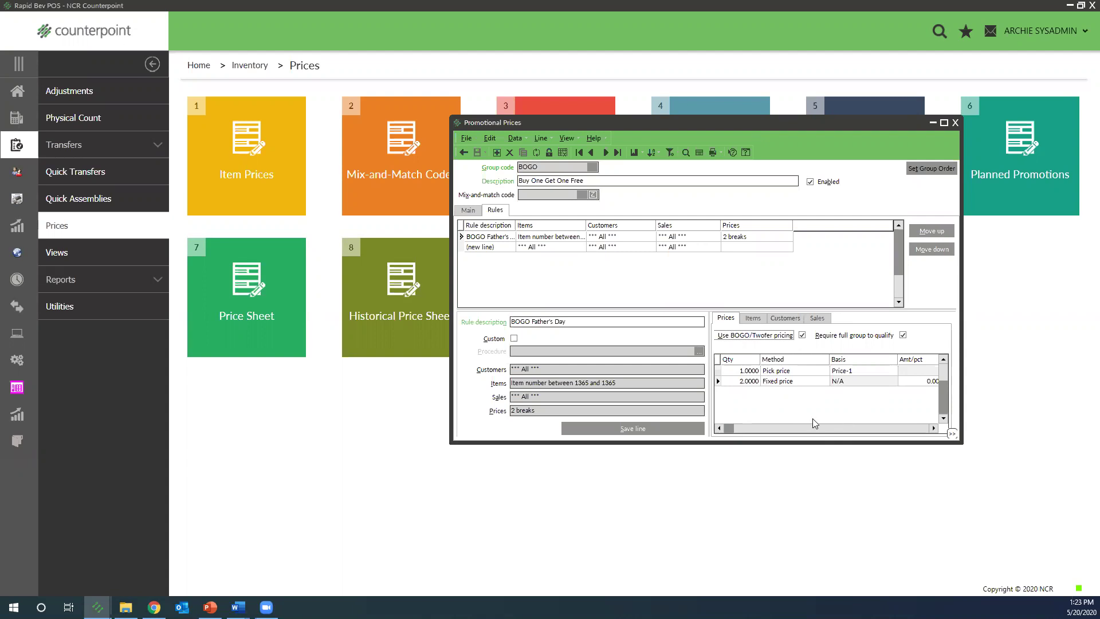
Close the Promotional Prices window
left_click(955, 123)
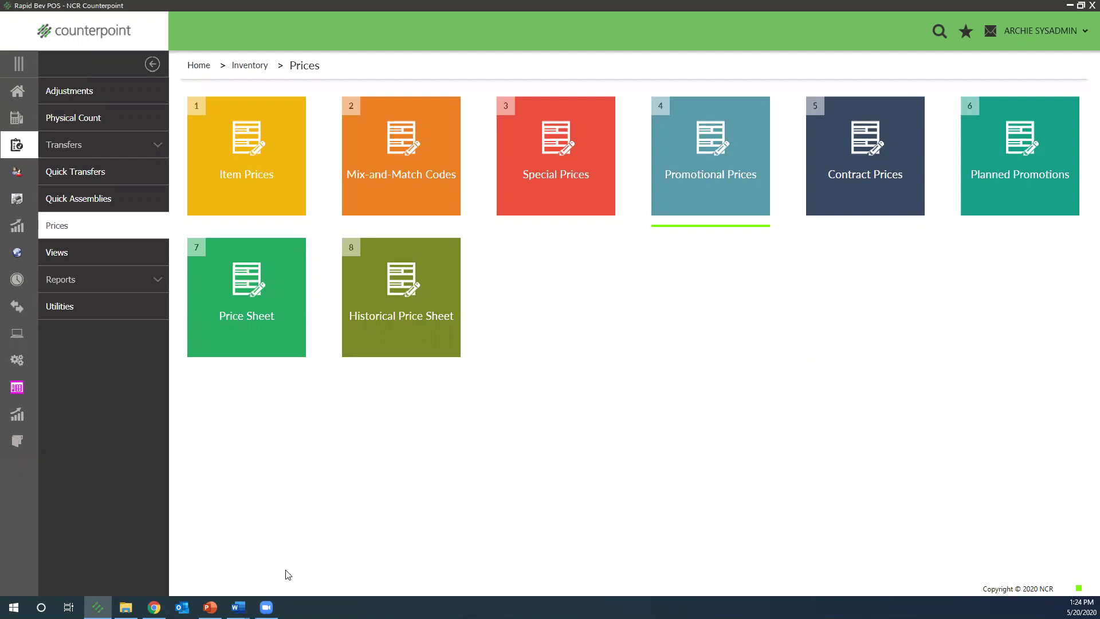
Bring the slide show back from the taskbar and advance to slide 4 of 6
mouse_move(209, 607)
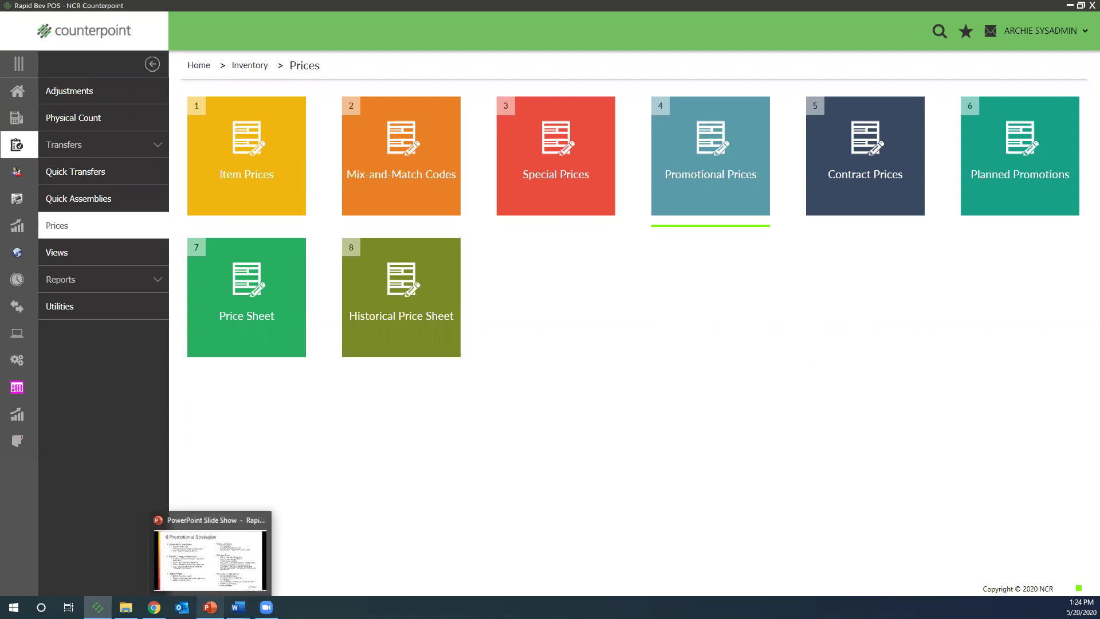
left_click(210, 559)
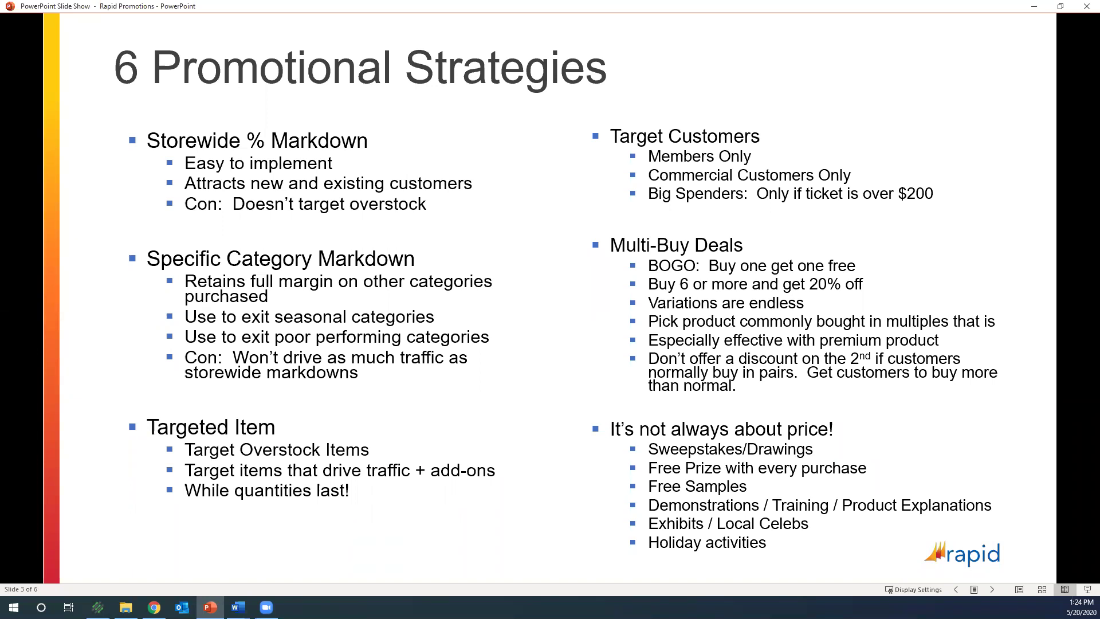
key("Right")
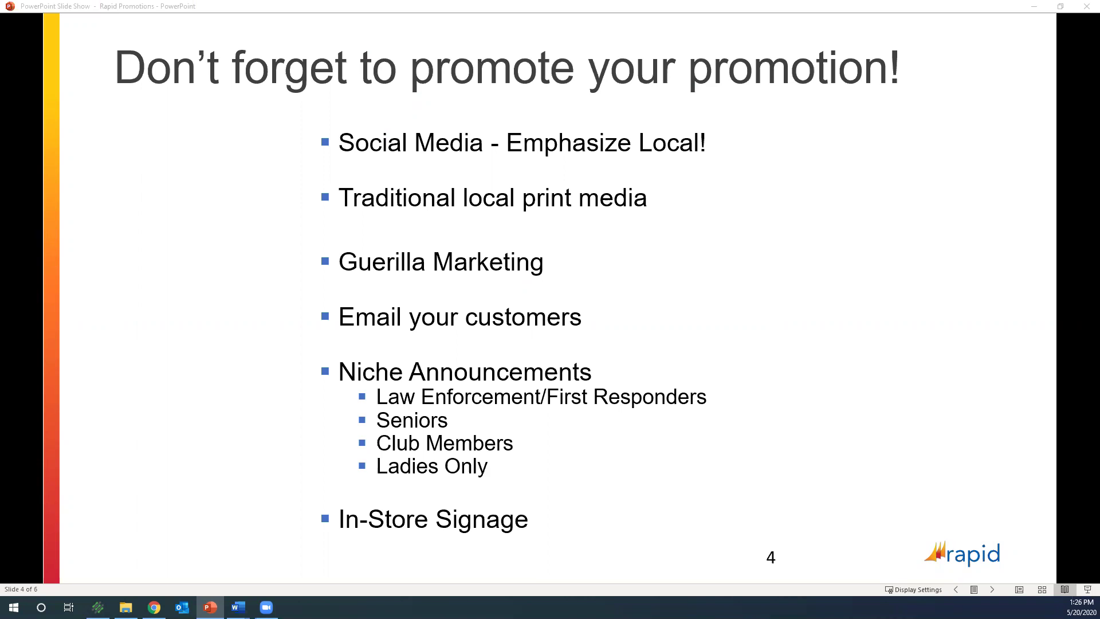
Minimize the slide show and open an empty Promotional Prices form
left_click(1036, 10)
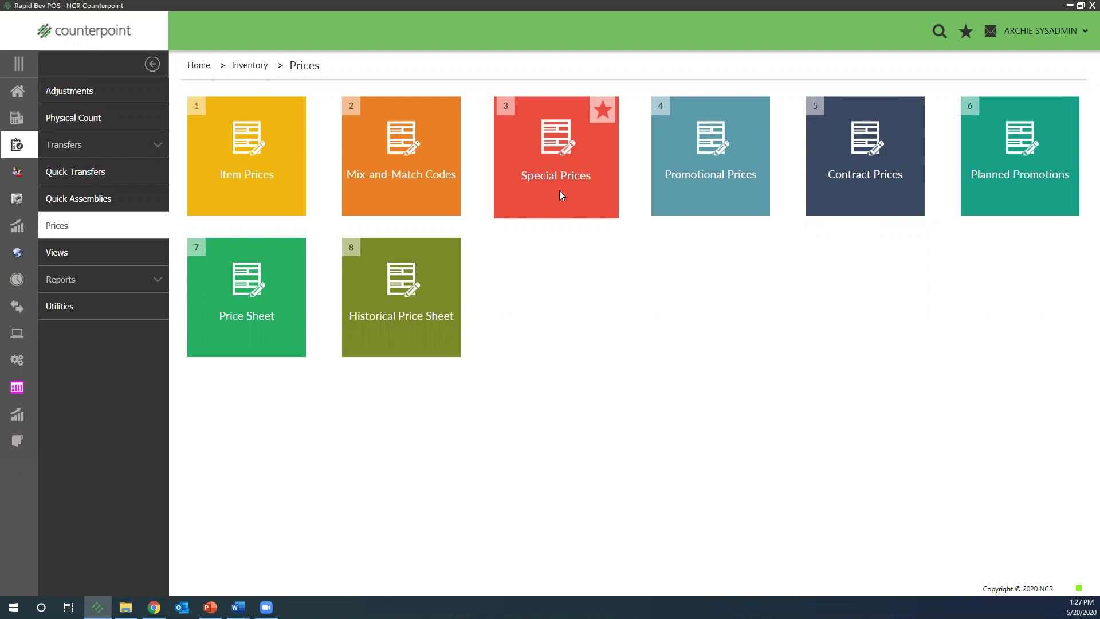
left_click(708, 189)
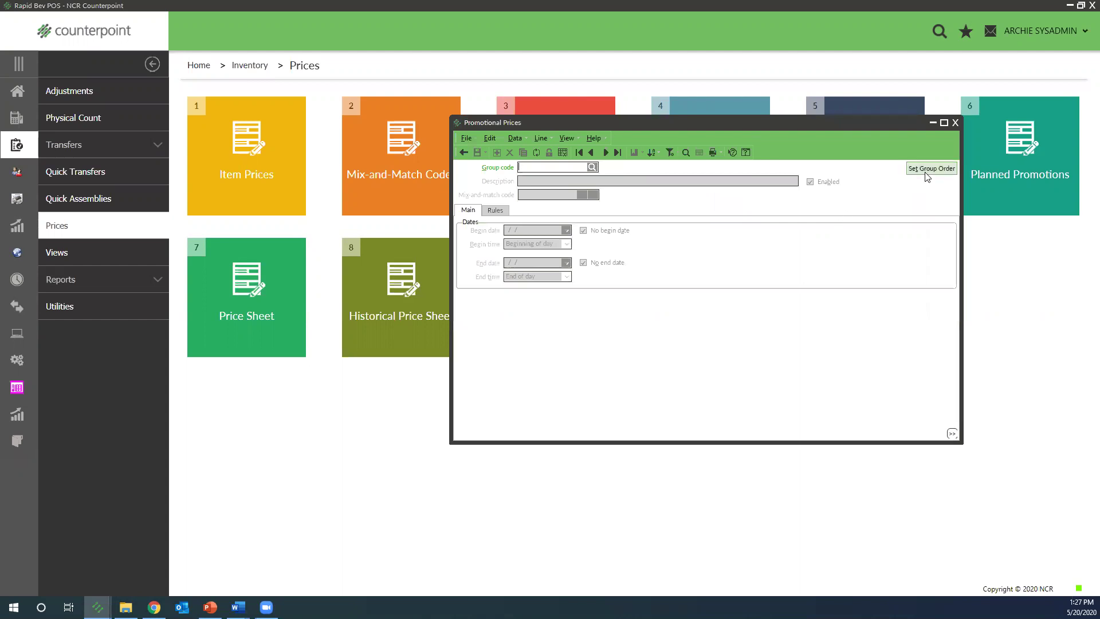
Open the Price Groups Order dialog, move it aside, and widen its Group code column
left_click(927, 174)
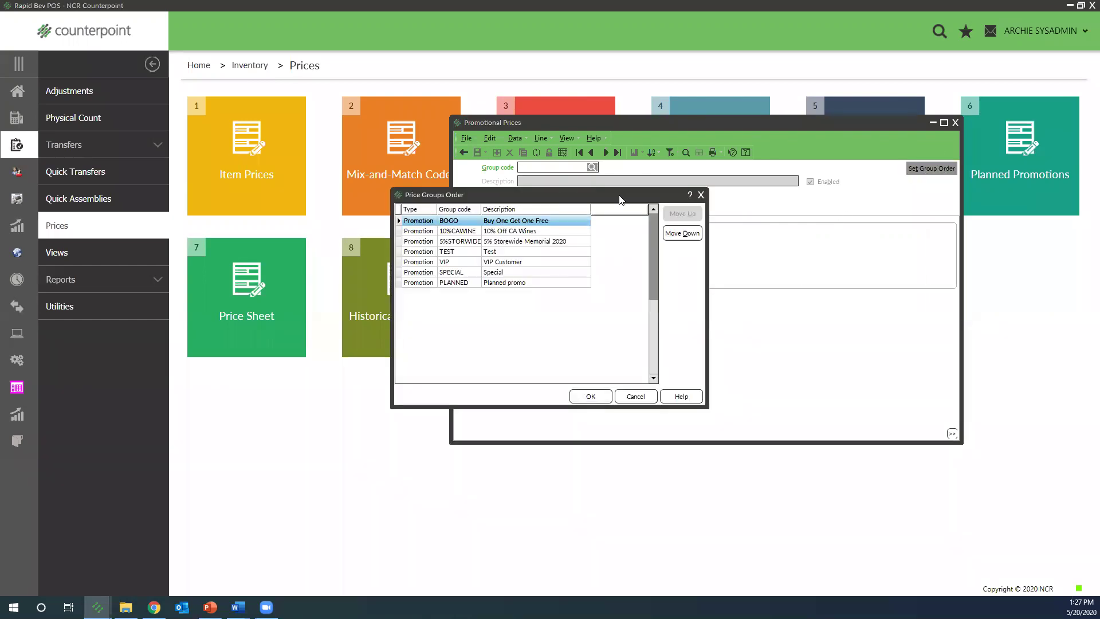
left_click_drag(619, 200, 697, 177)
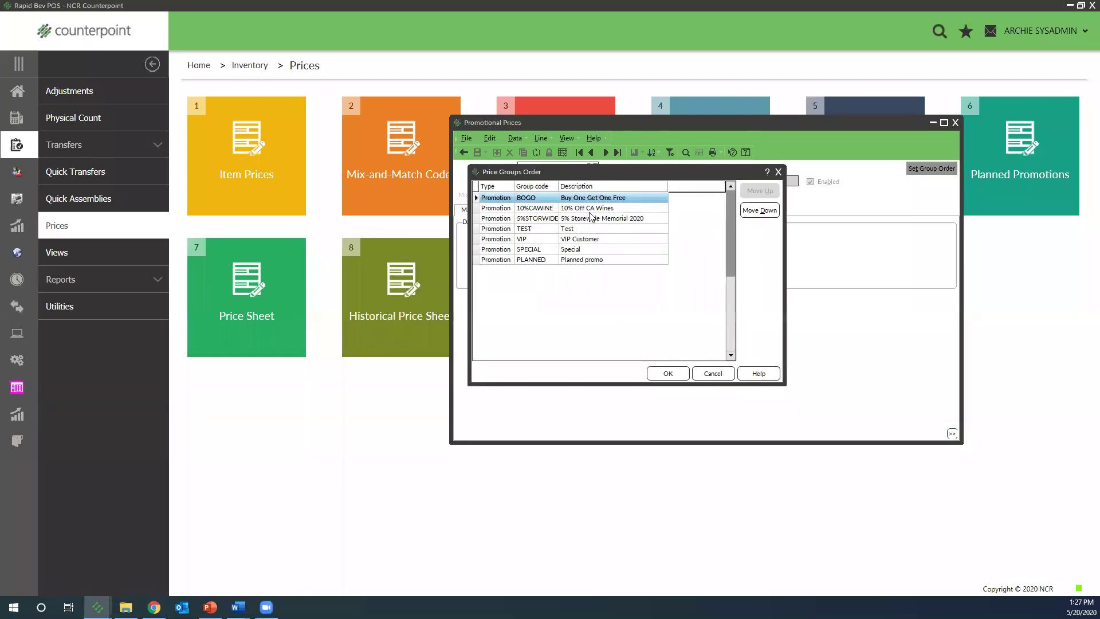
left_click_drag(560, 185, 584, 189)
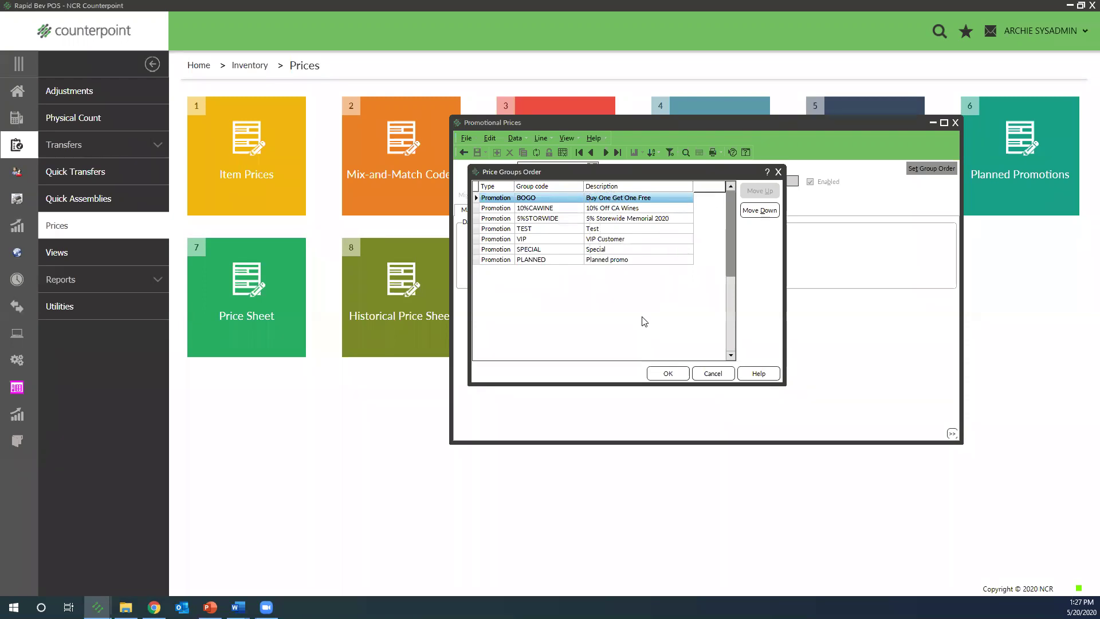
Select the SPECIAL, VIP, 10%CAWINE and BOGO rows to review the group ranking
left_click(557, 250)
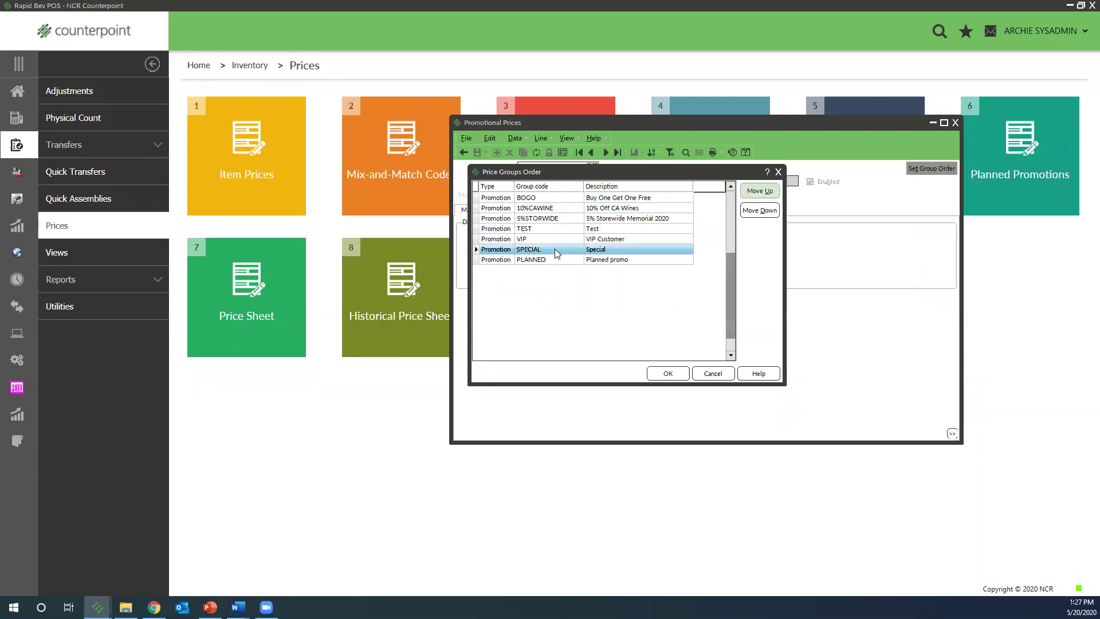
left_click(557, 240)
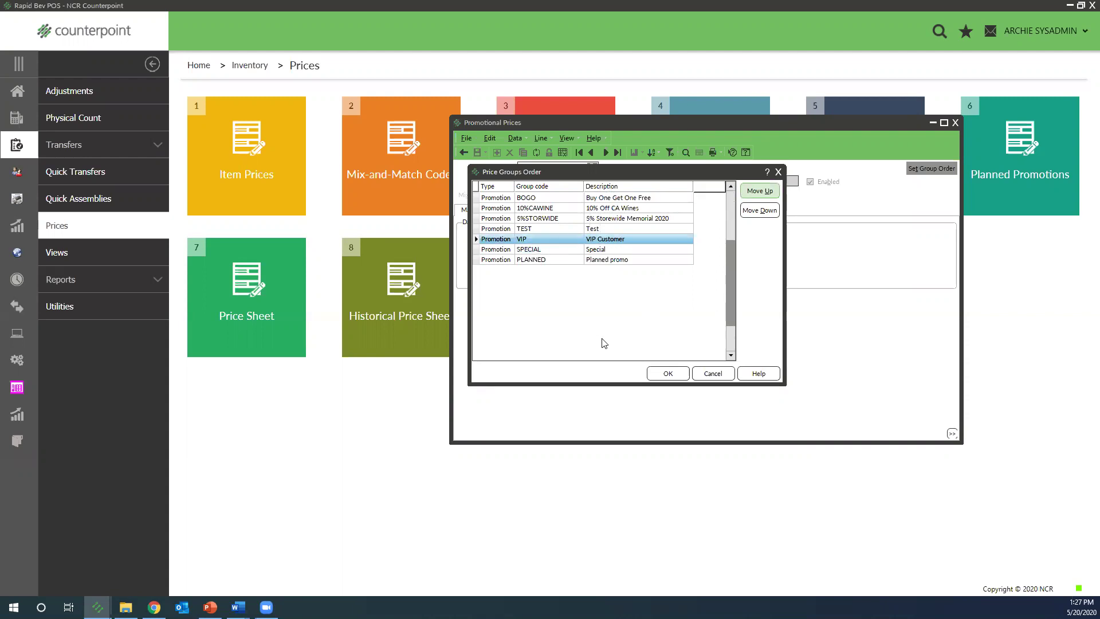
left_click(546, 211)
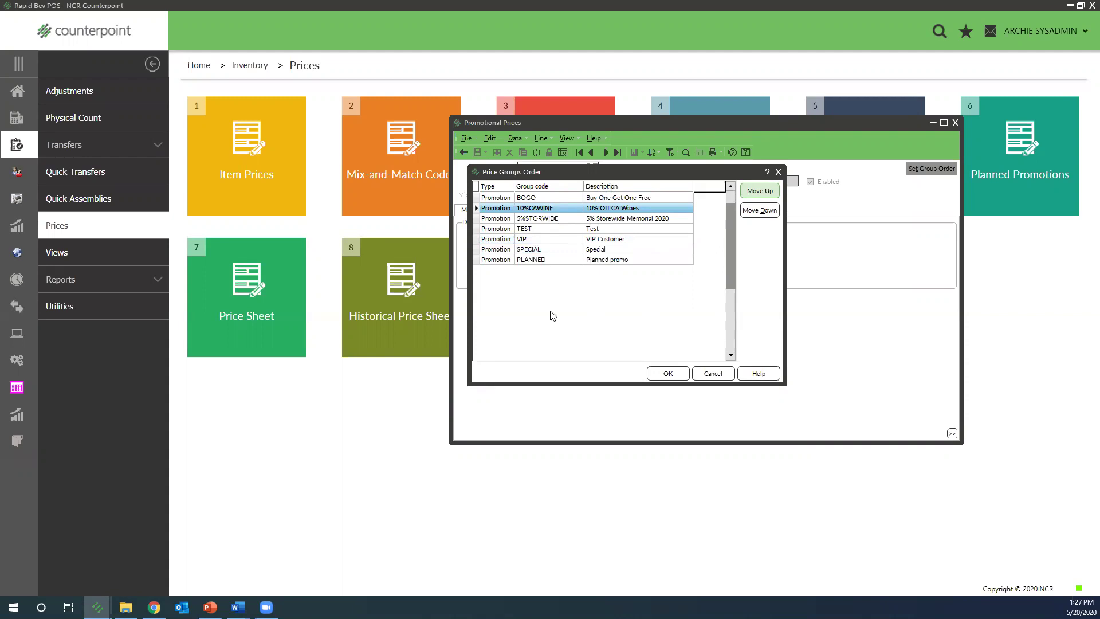
left_click(530, 239)
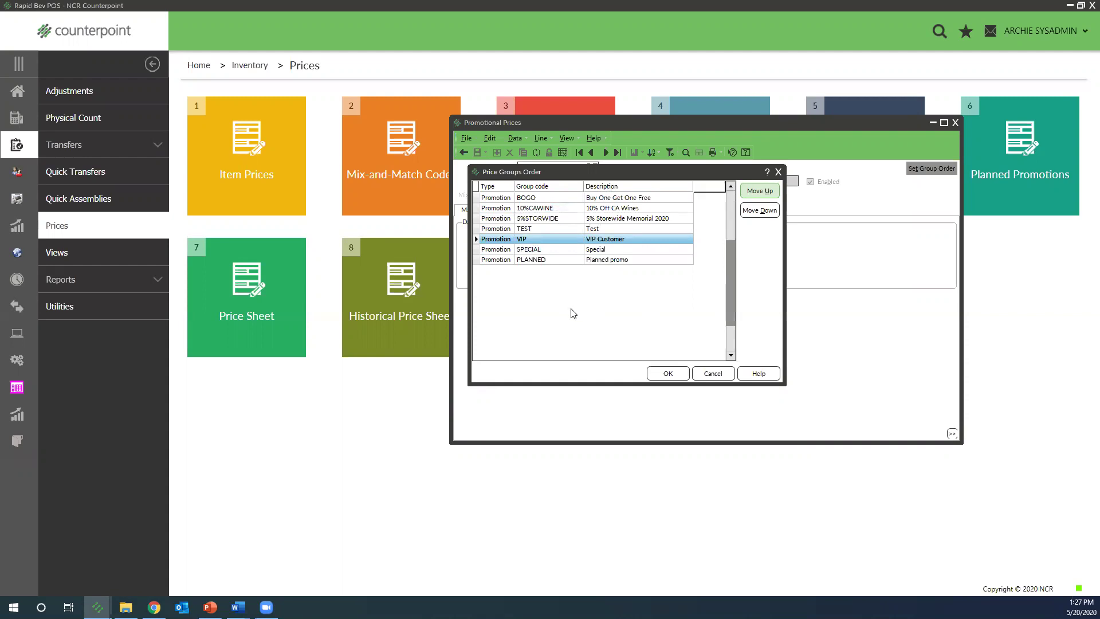
left_click(549, 211)
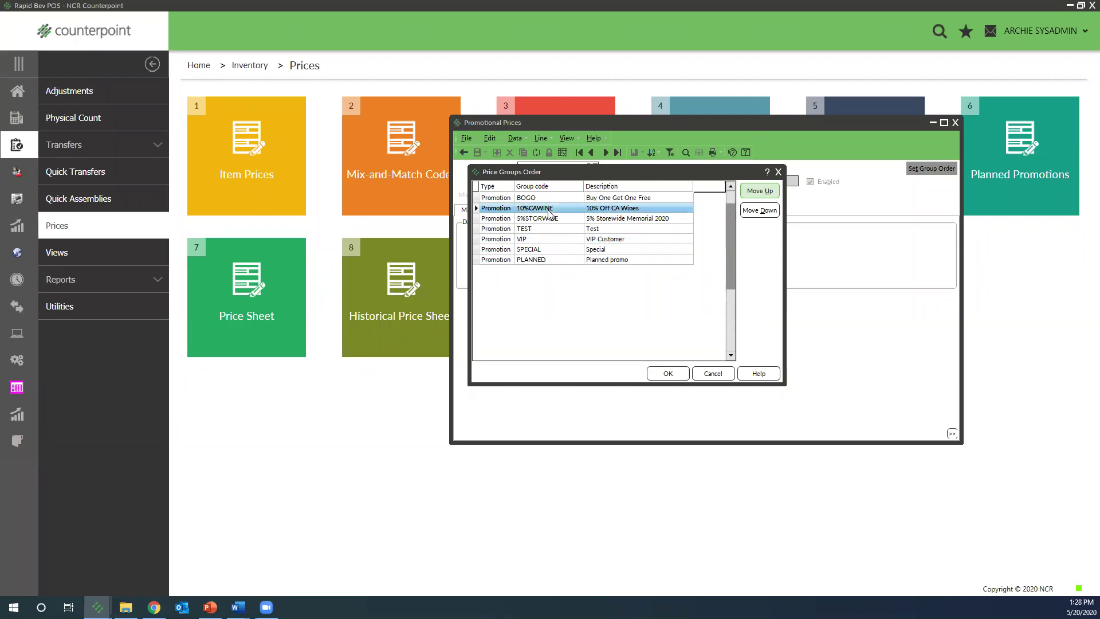
left_click(731, 187)
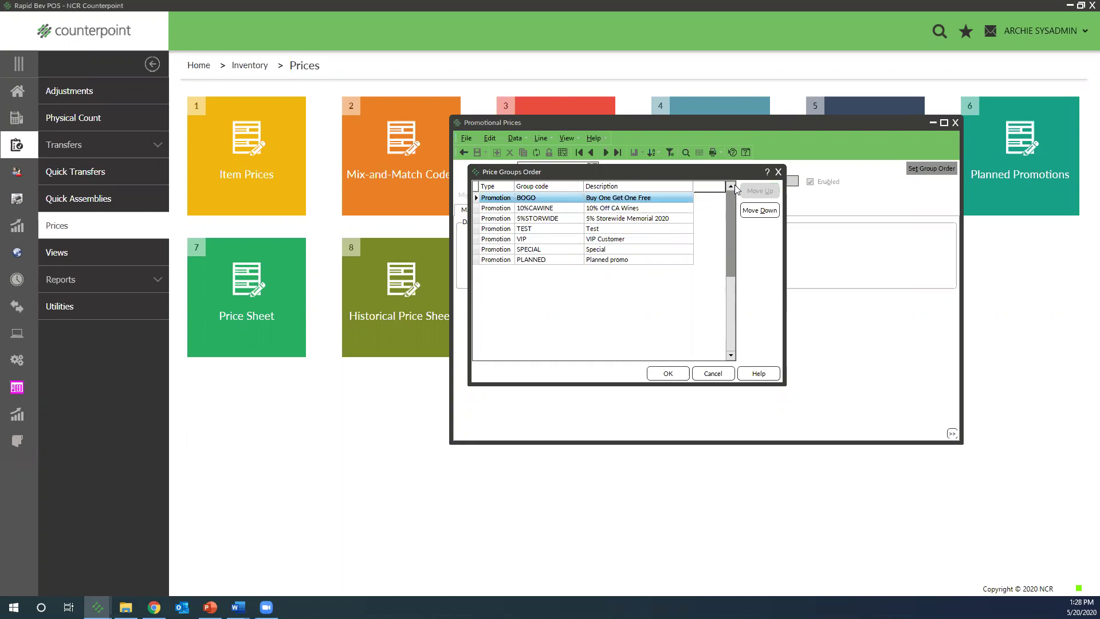
Move VIP up four places above BOGO to first in the price group order, then cancel without saving
left_click(532, 240)
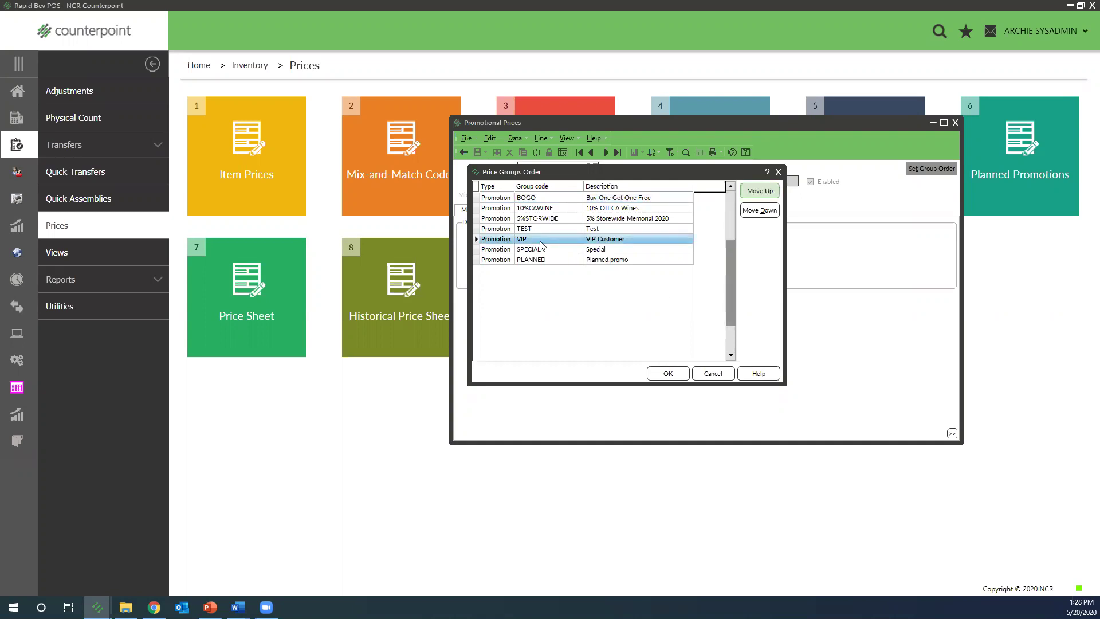
left_click(763, 195)
left_click(764, 195)
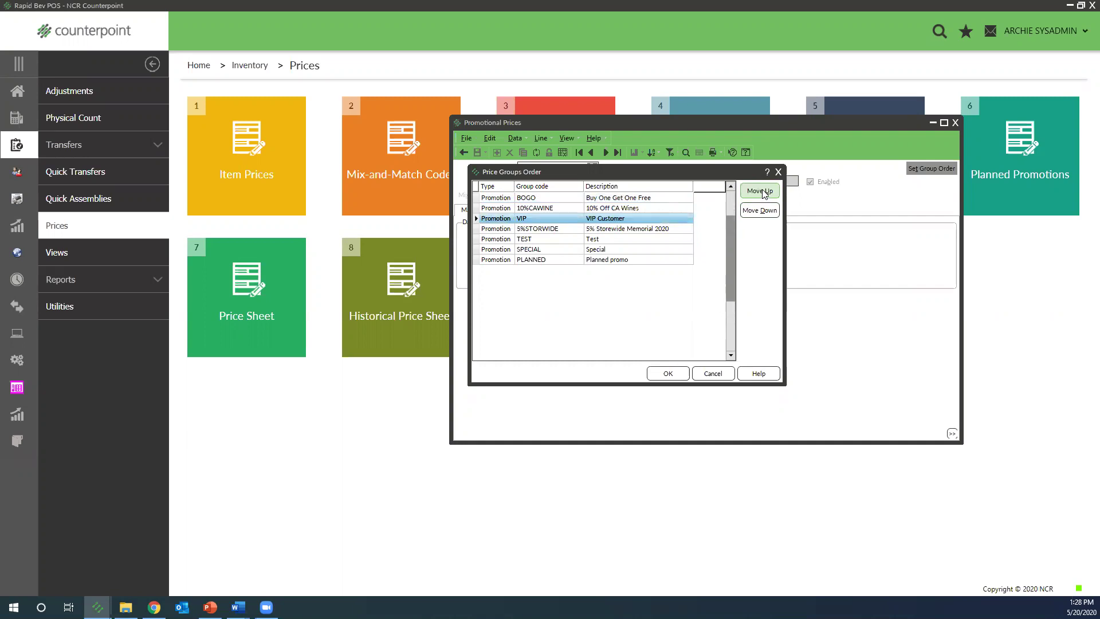
left_click(764, 195)
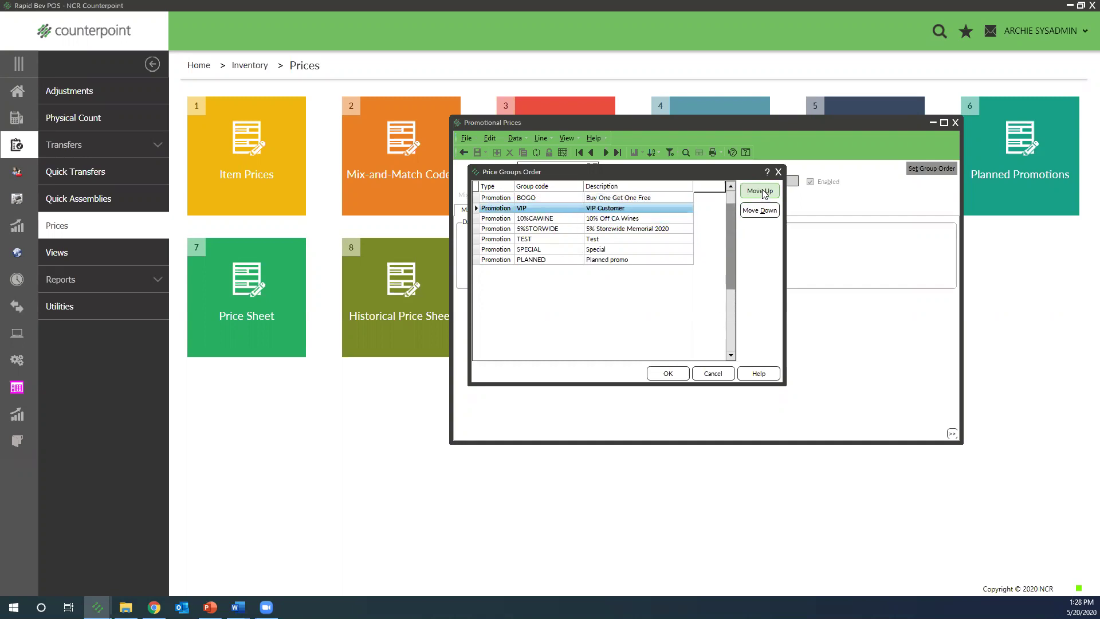
left_click(763, 195)
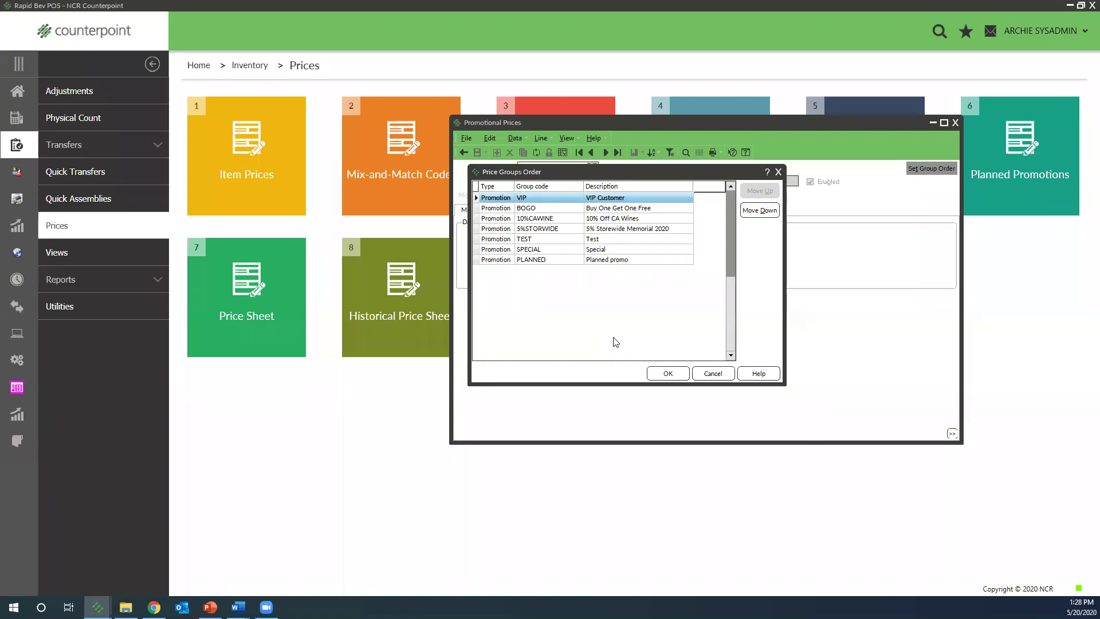
left_click(550, 220)
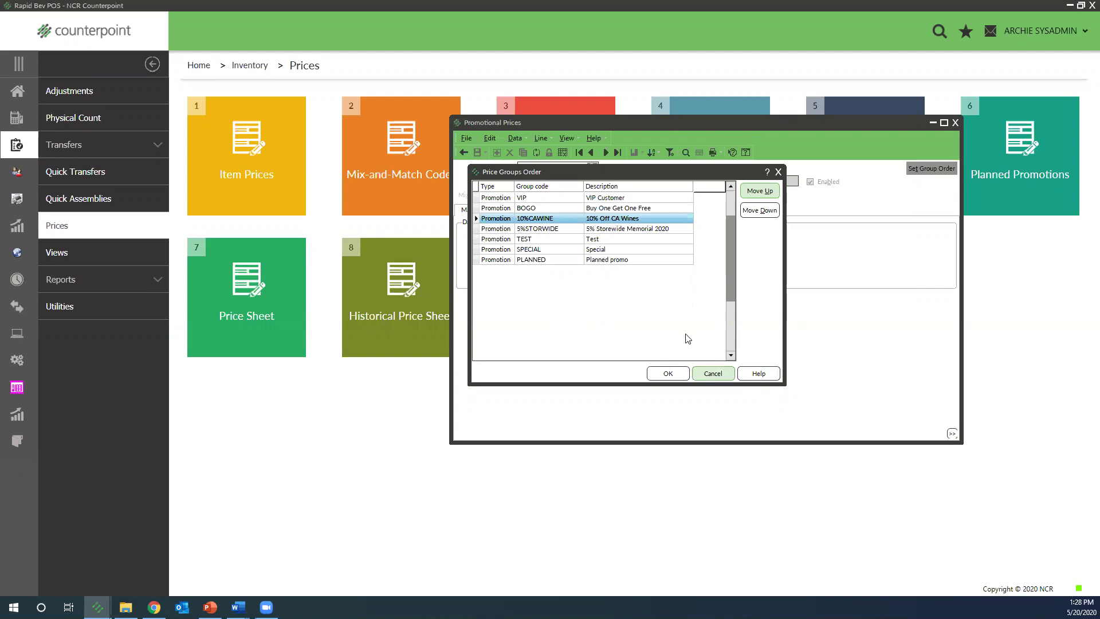
left_click(713, 374)
Close the Promotional Prices form to return to the eight Inventory › Prices tiles
left_click(956, 122)
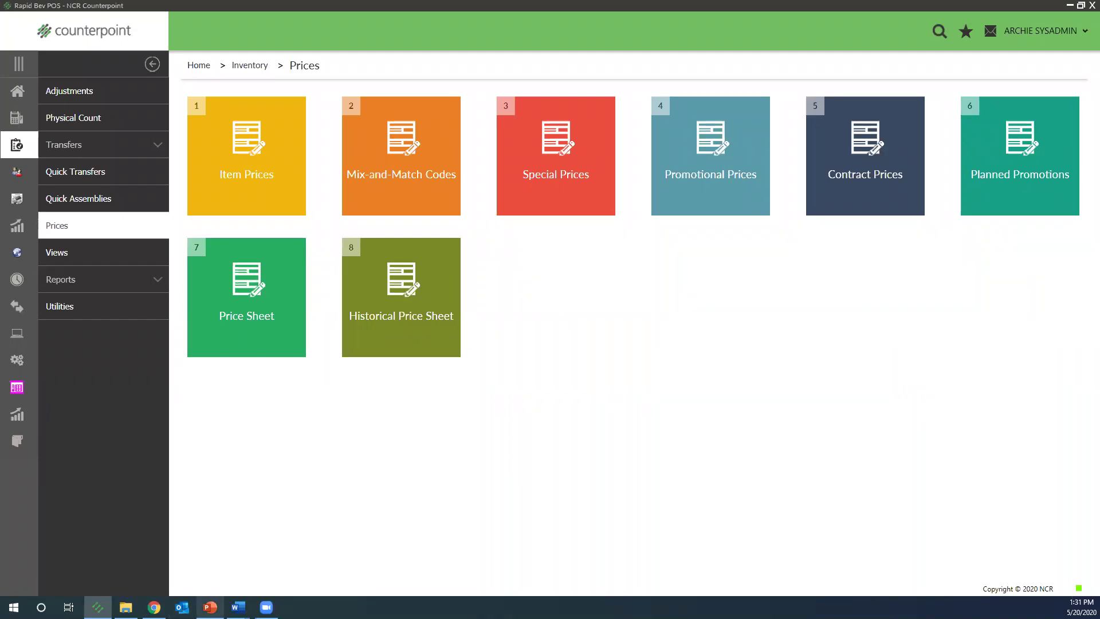
Return to the PowerPoint slide show and advance to slide 5, Next Steps
key("alt+Tab")
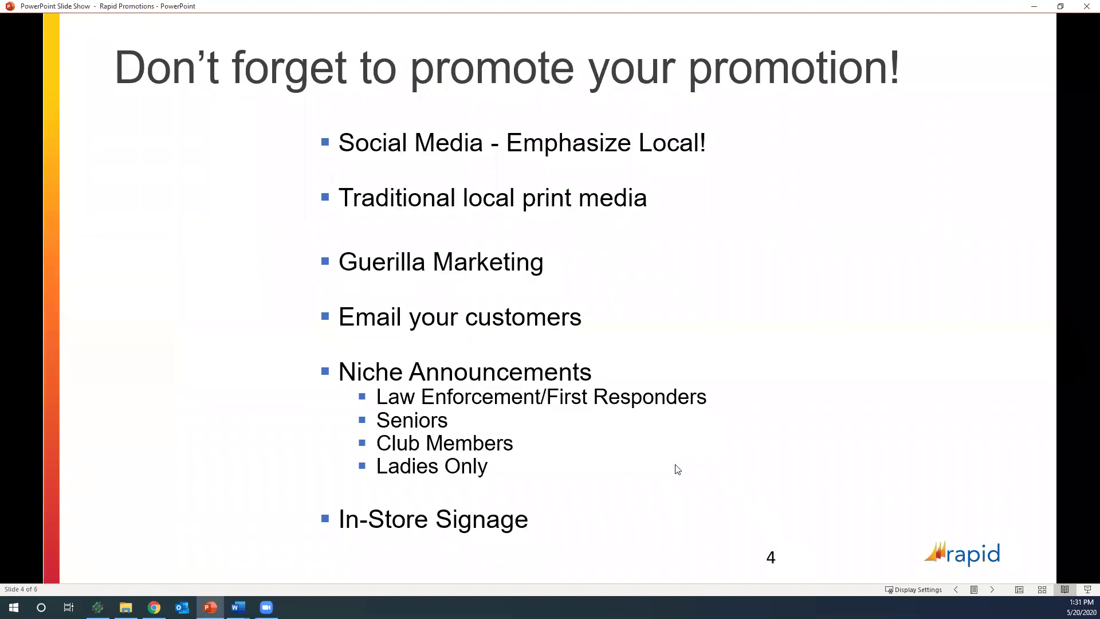
left_click(678, 468)
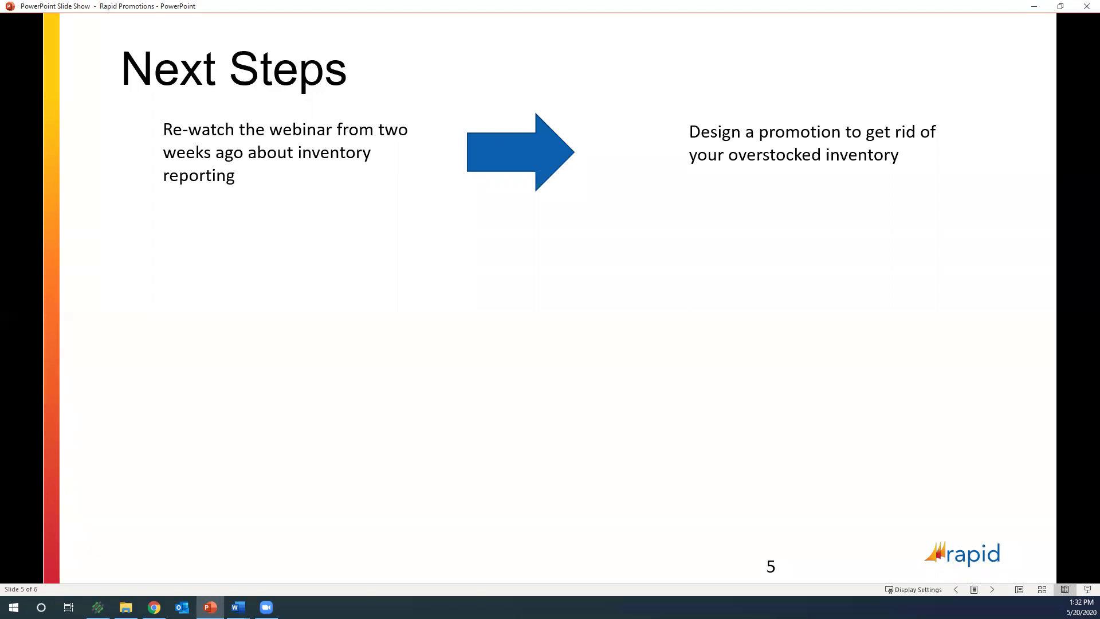
Reveal the kitting, Advanced Reporting webinar and final next-step rows on the slide
key("space")
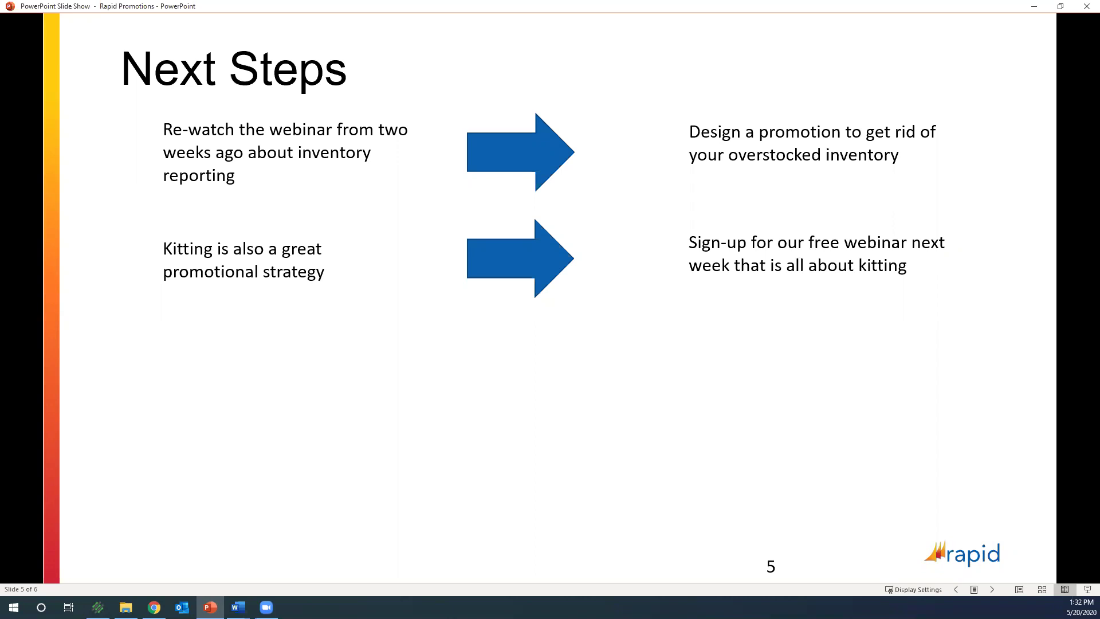
key("Right")
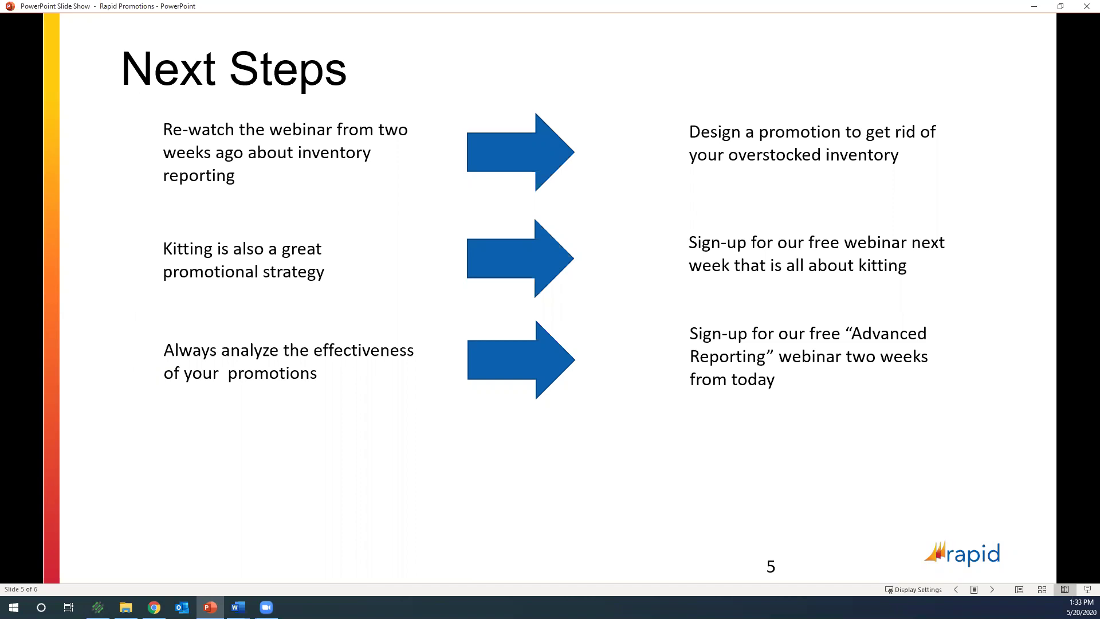
key("Right")
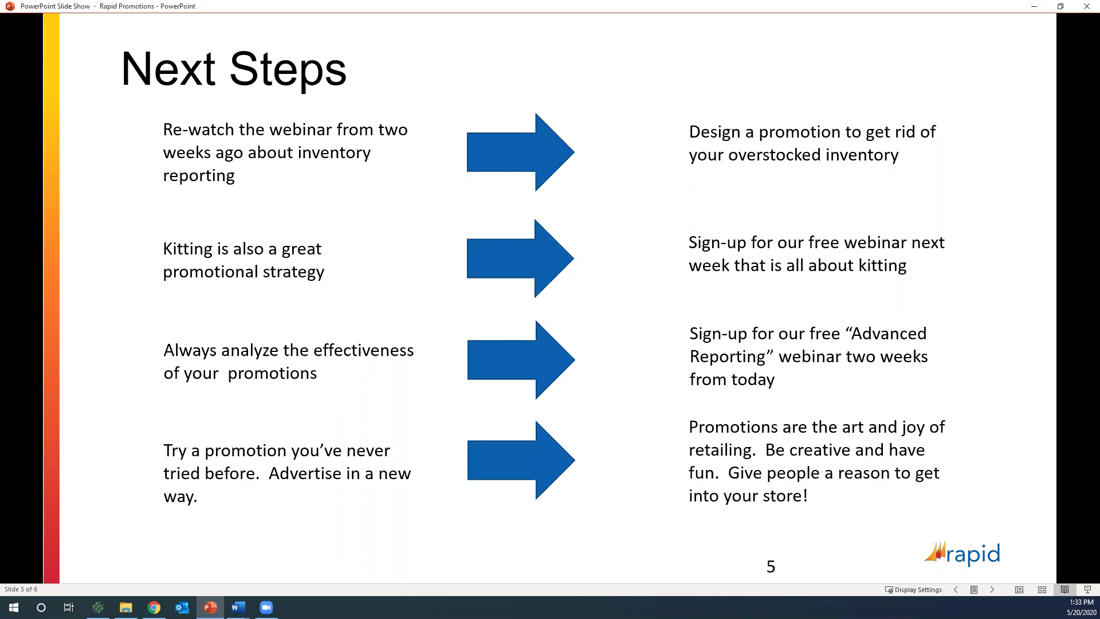